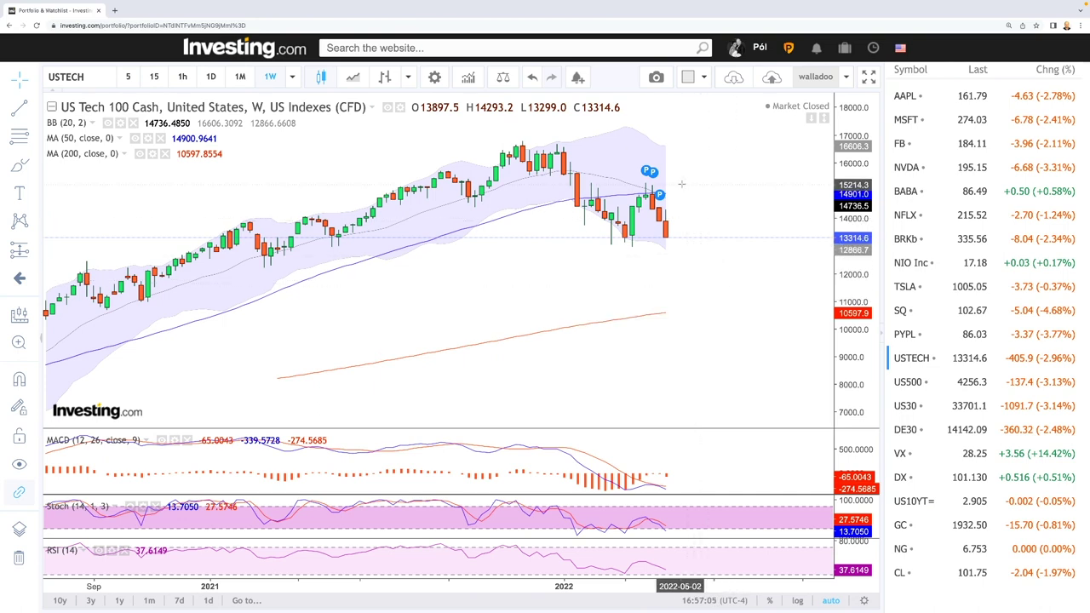
Circle the late-August 2021, mid-January 2022 and early-April 2022 price areas on the USTECH weekly chart with a thicker brush line
{"action": "scroll", "coordinate": [688, 237], "scroll_direction": "up", "scroll_amount": 2}
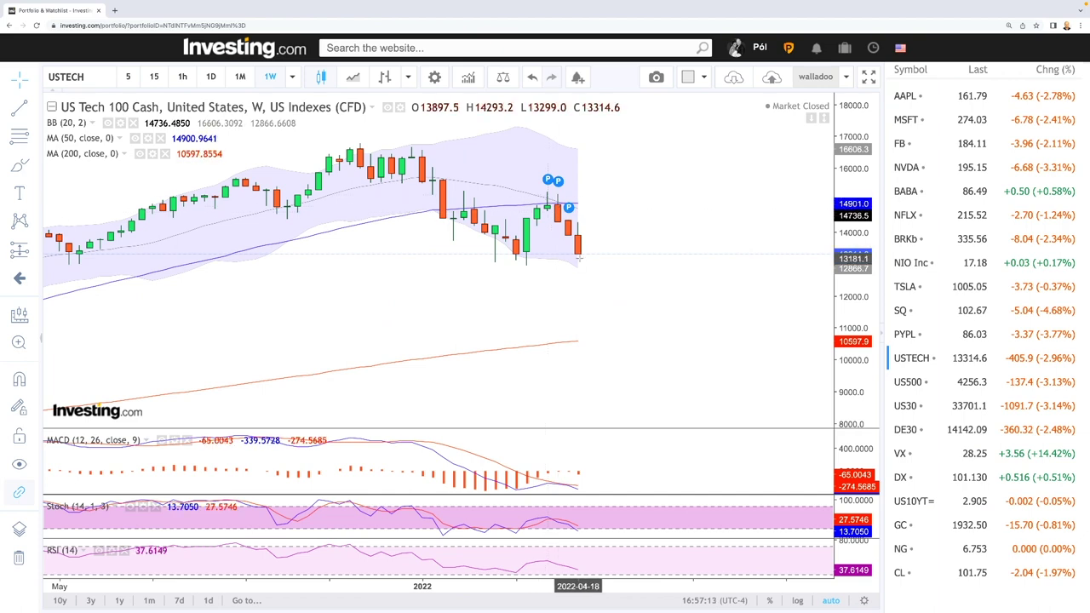
{"action": "scroll", "coordinate": [638, 265], "scroll_direction": "left", "scroll_amount": 3}
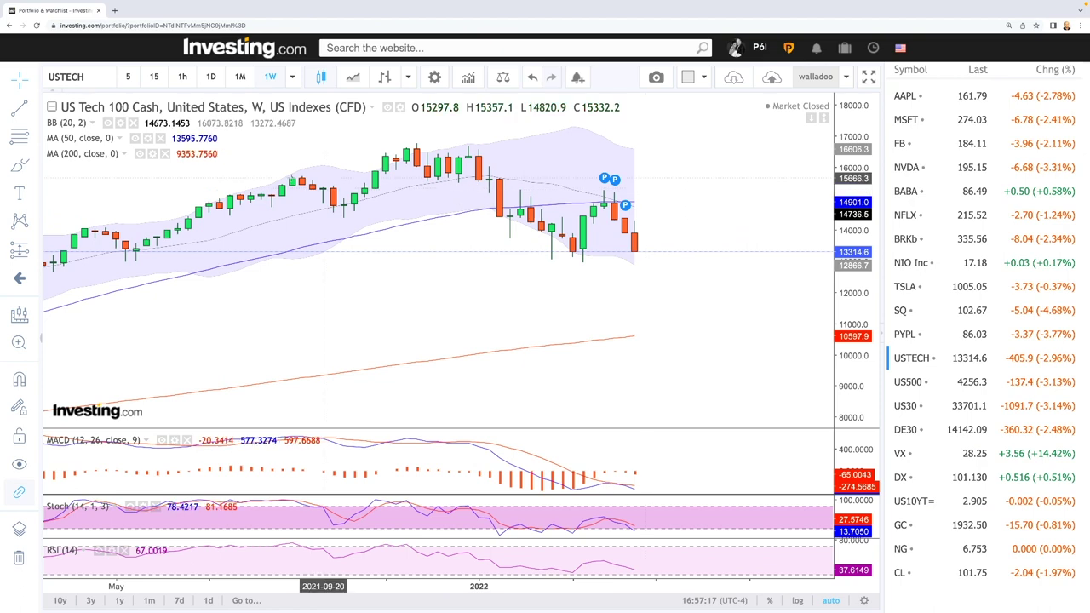
{"action": "left_click", "coordinate": [17, 166]}
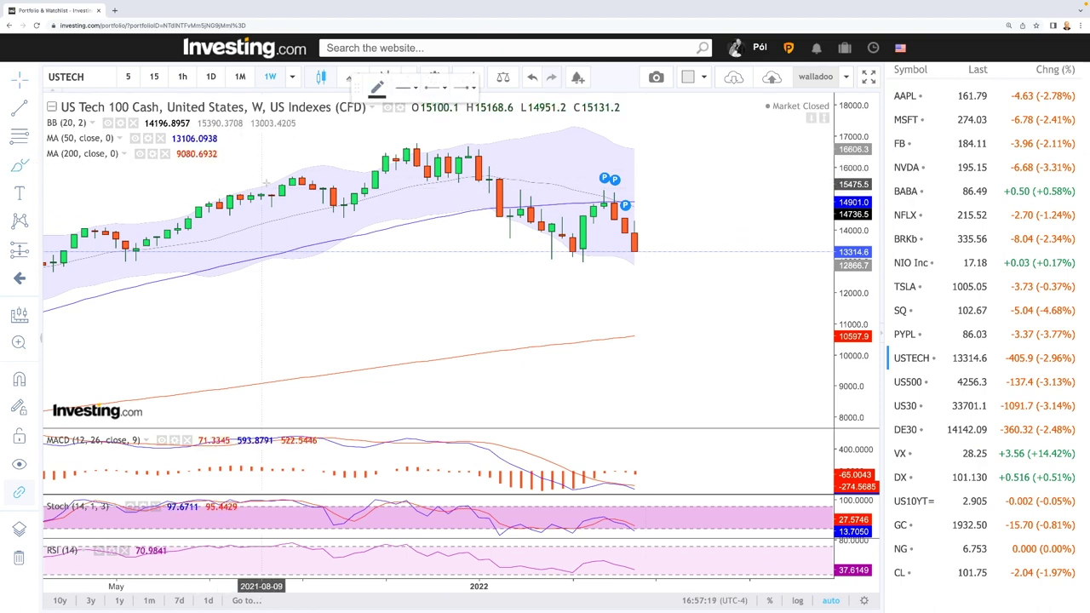
{"action": "left_click_drag", "start_coordinate": [293, 176], "coordinate": [297, 175]}
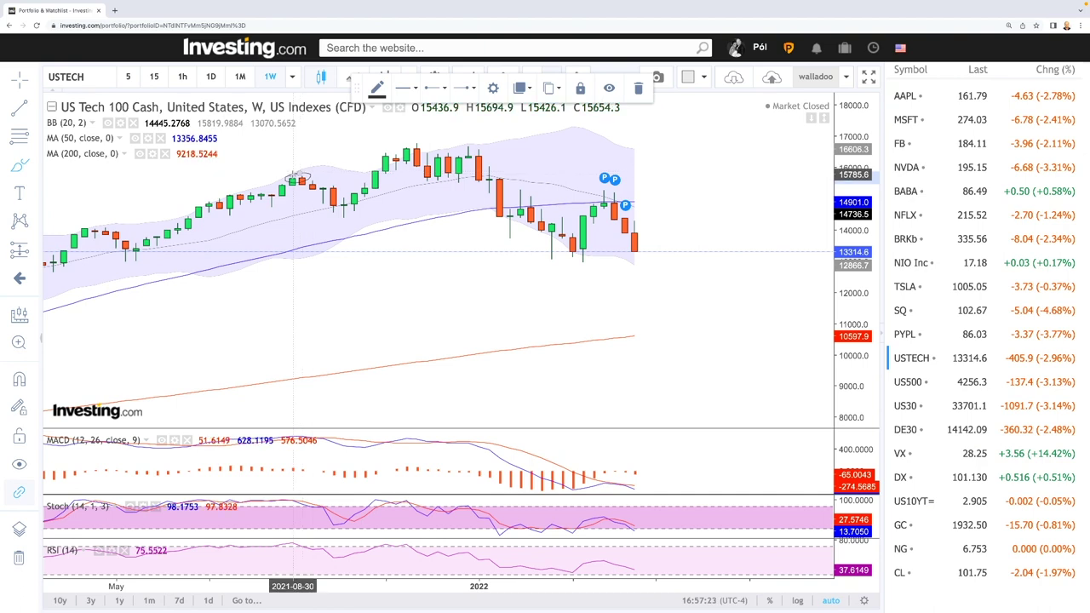
{"action": "left_click", "coordinate": [415, 91]}
{"action": "left_click", "coordinate": [494, 118]}
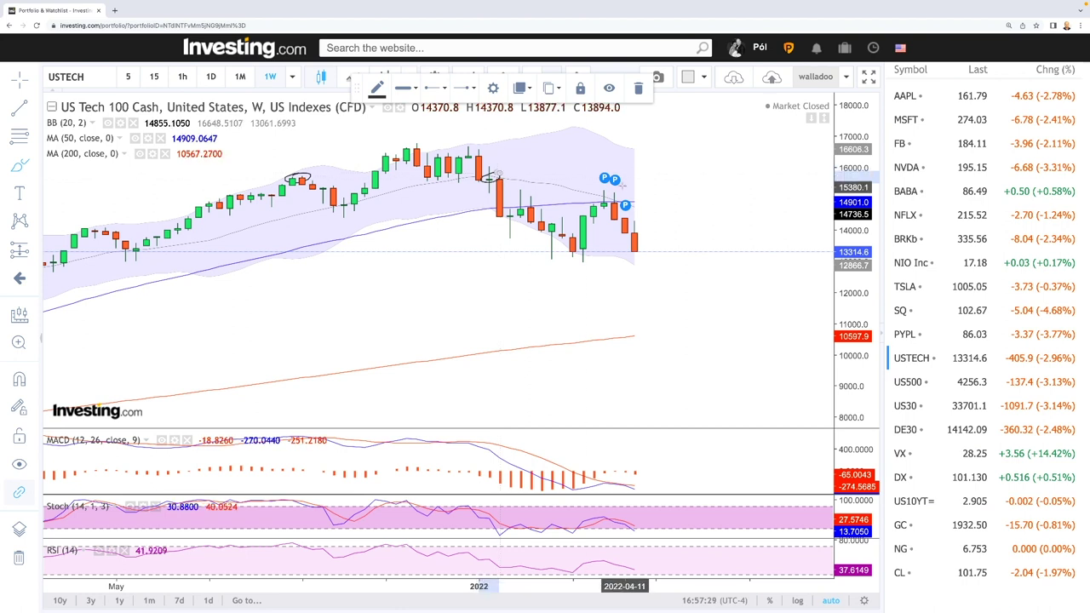
{"action": "left_click_drag", "start_coordinate": [619, 179], "coordinate": [615, 192]}
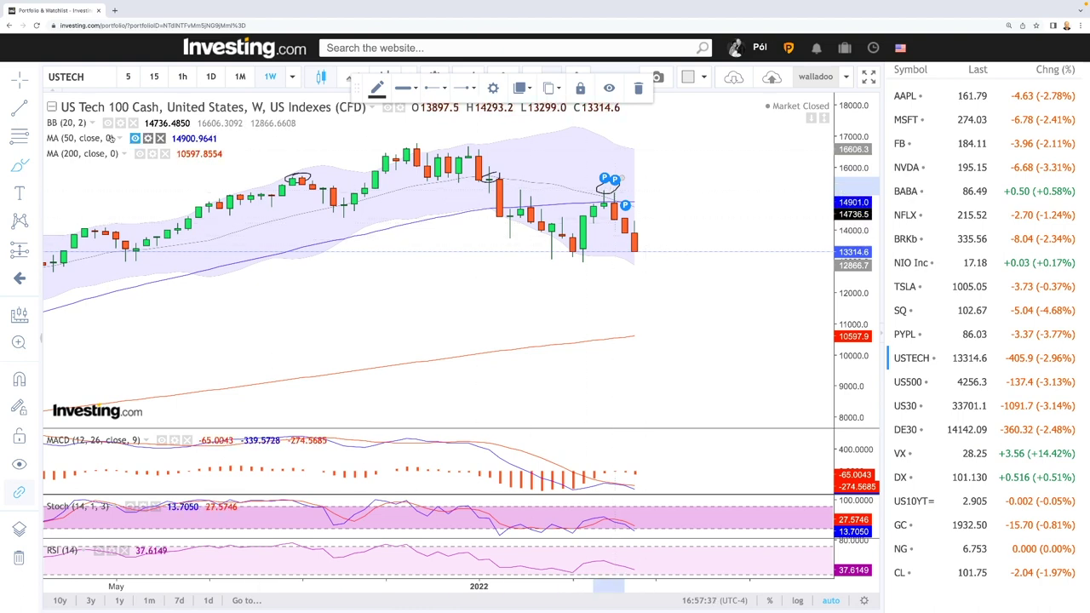
Draw a Fib Retracement on USTECH from the November 2021 high at about 16740 down to about 12923 in June 2022
{"action": "left_click", "coordinate": [36, 129]}
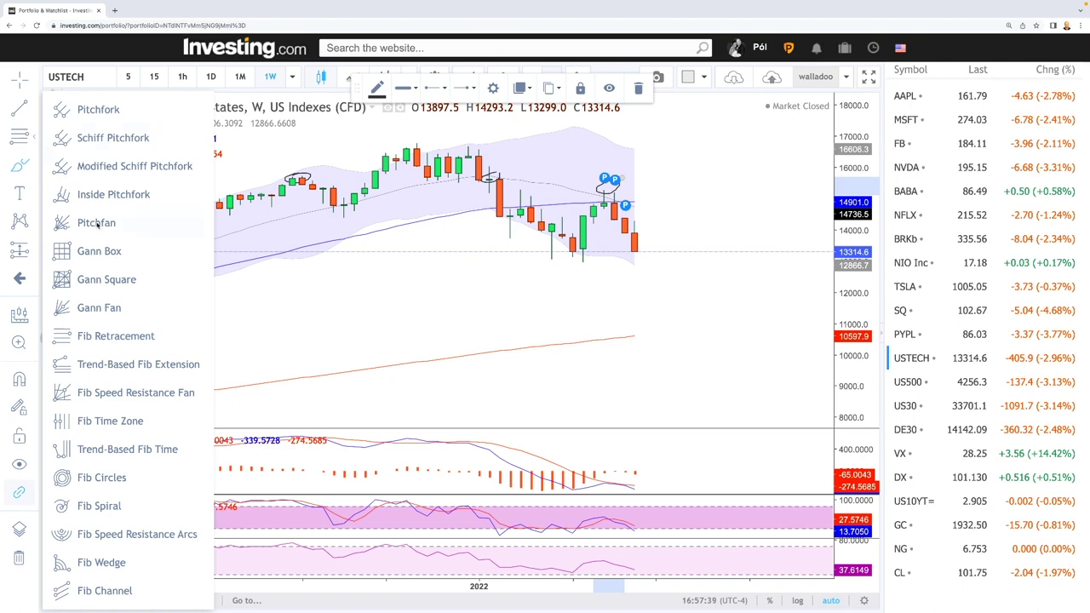
{"action": "left_click", "coordinate": [281, 281]}
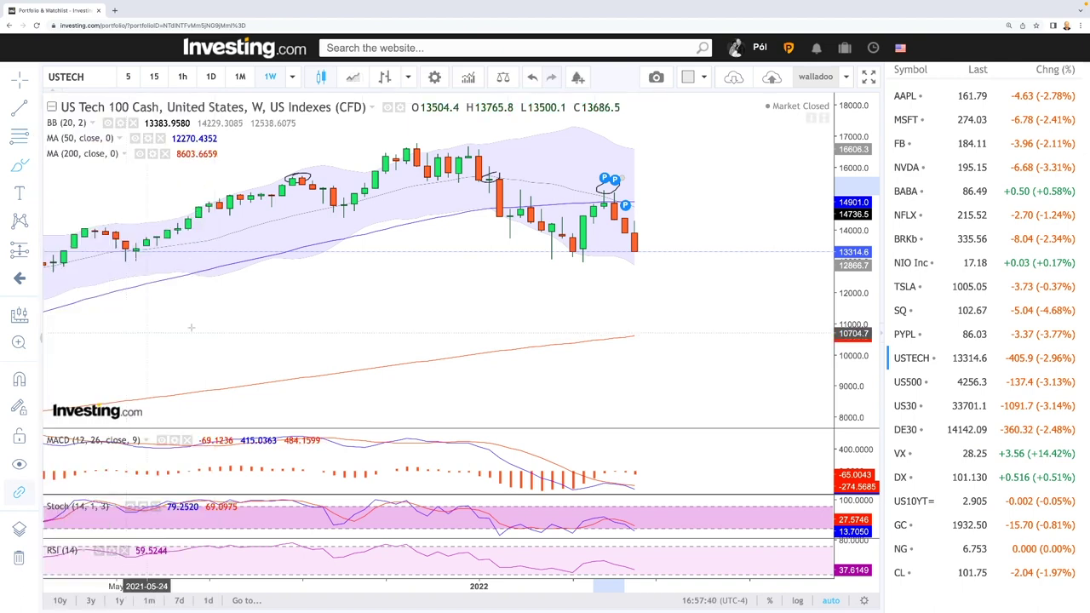
{"action": "left_click", "coordinate": [416, 144]}
{"action": "left_click", "coordinate": [729, 265]}
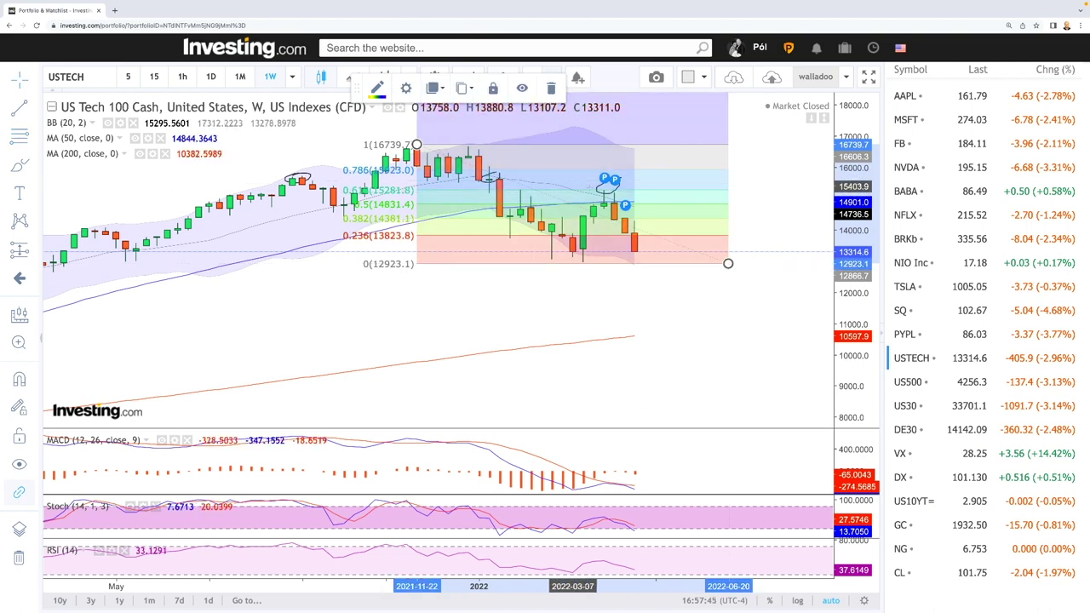
Move the retracement's starting anchor to mid-May 2022, past the latest candle, and delete the retracement
{"action": "mouse_move", "coordinate": [603, 177]}
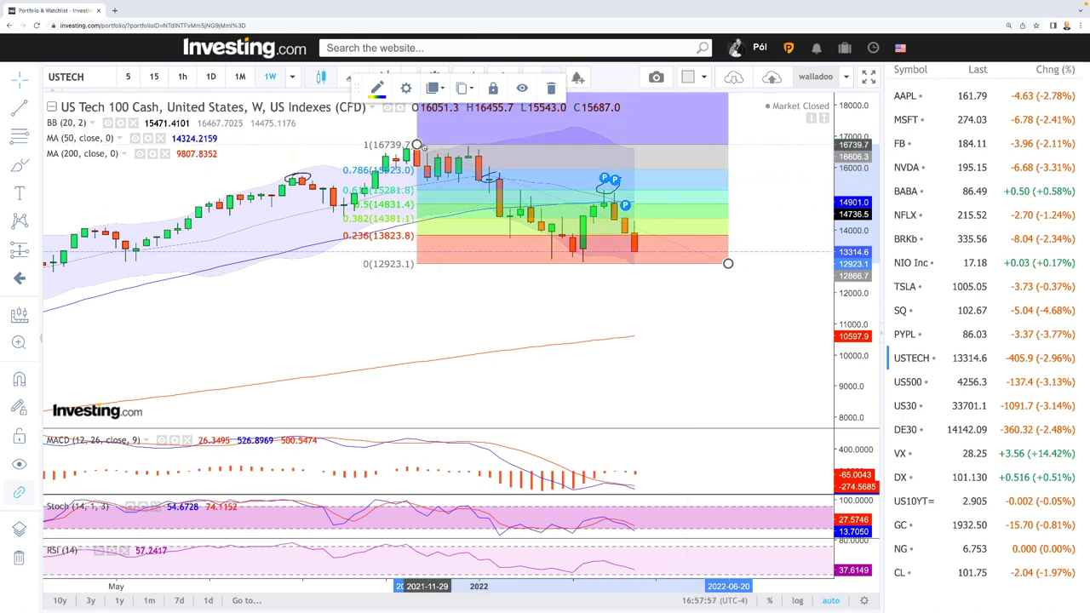
{"action": "left_click_drag", "start_coordinate": [416, 144], "coordinate": [675, 140]}
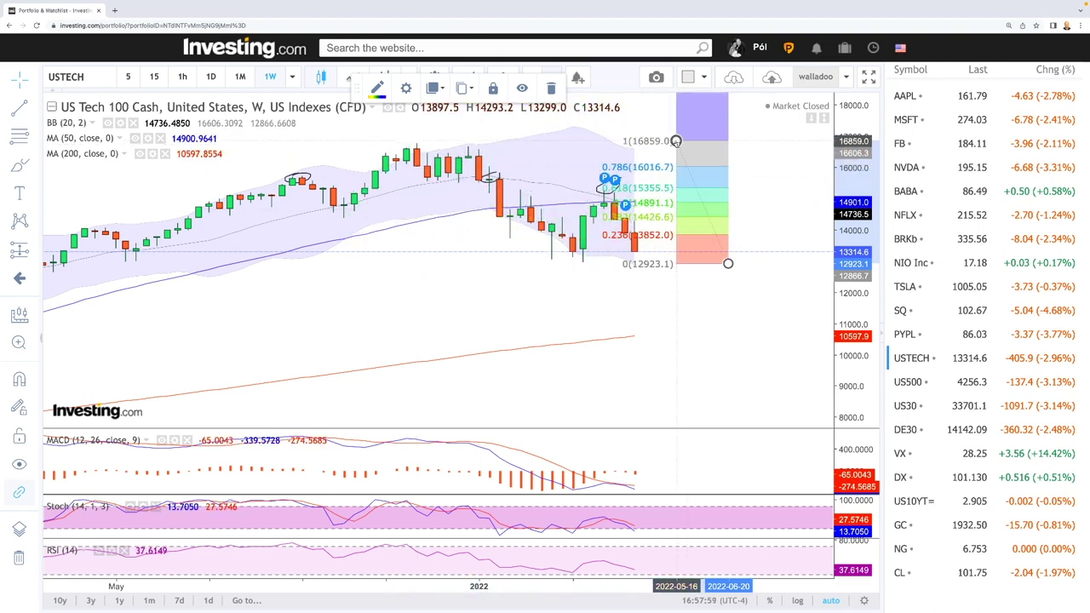
{"action": "mouse_move", "coordinate": [590, 248]}
{"action": "left_click", "coordinate": [551, 88]}
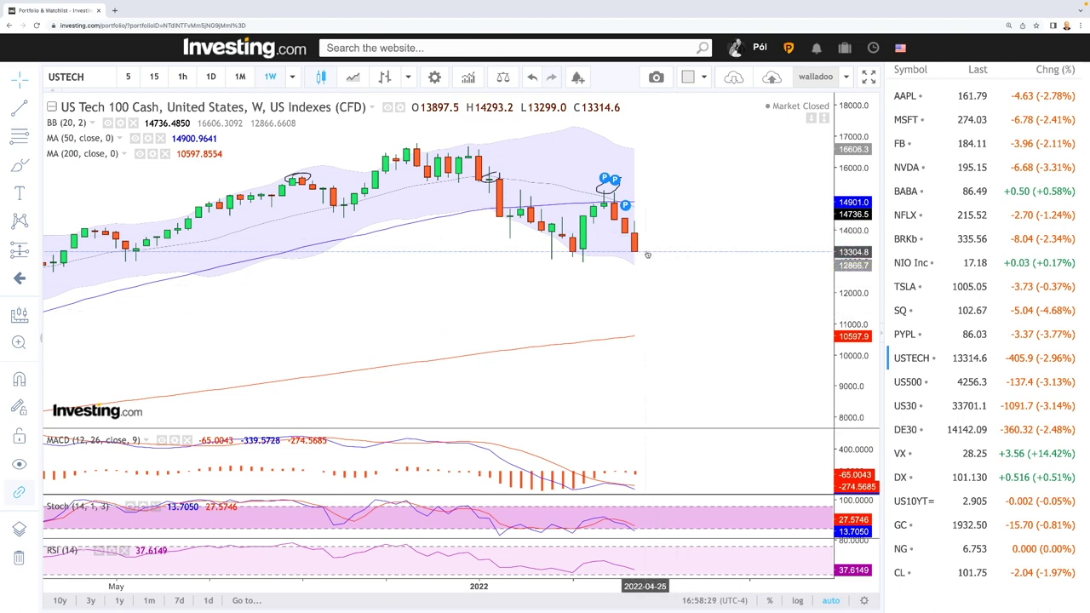
Brush a short downward projection from the latest USTECH weekly candle to about 12600
{"action": "scroll", "coordinate": [647, 255], "scroll_direction": "up", "scroll_amount": 3}
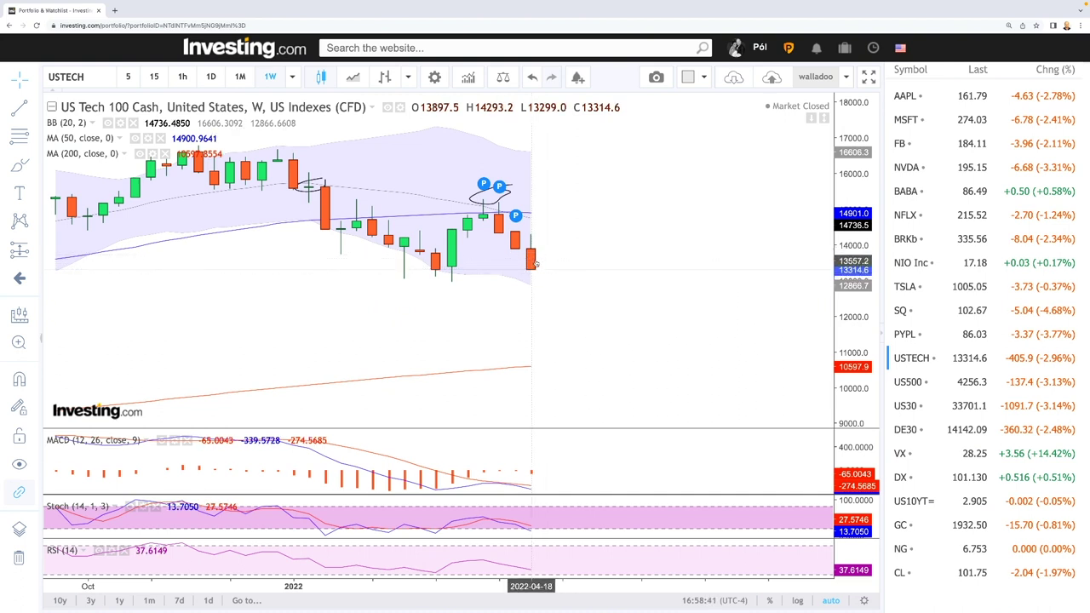
{"action": "scroll", "coordinate": [554, 267], "scroll_direction": "down", "scroll_amount": 4}
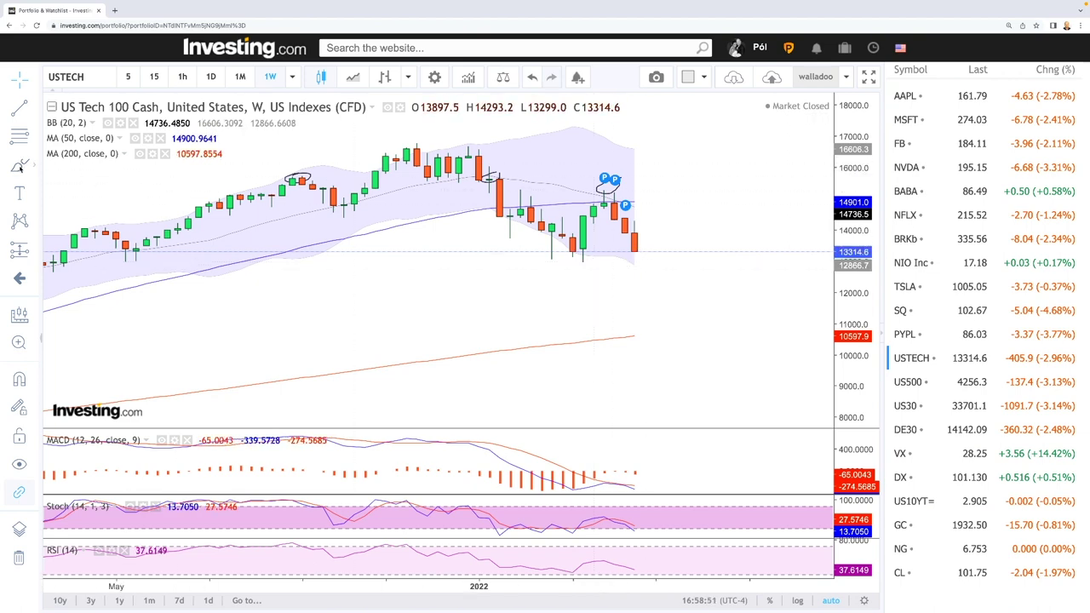
{"action": "left_click_drag", "start_coordinate": [643, 253], "coordinate": [636, 248]}
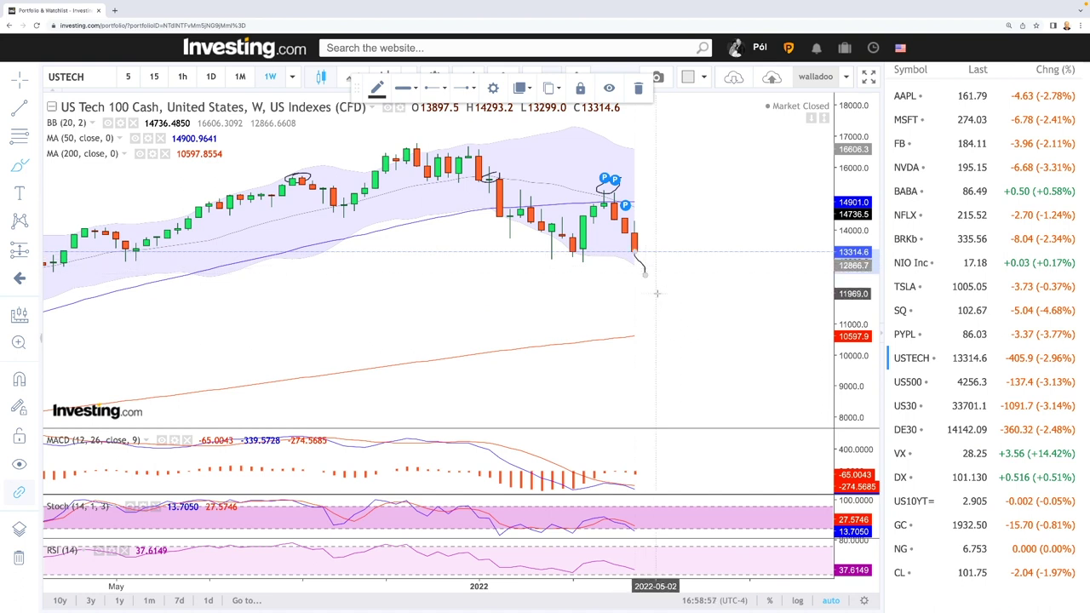
Brush a falling channel on USTECH, with one line beneath the 2022 lows and one along the highs since late 2021
{"action": "scroll", "coordinate": [673, 295], "scroll_direction": "down", "scroll_amount": 2}
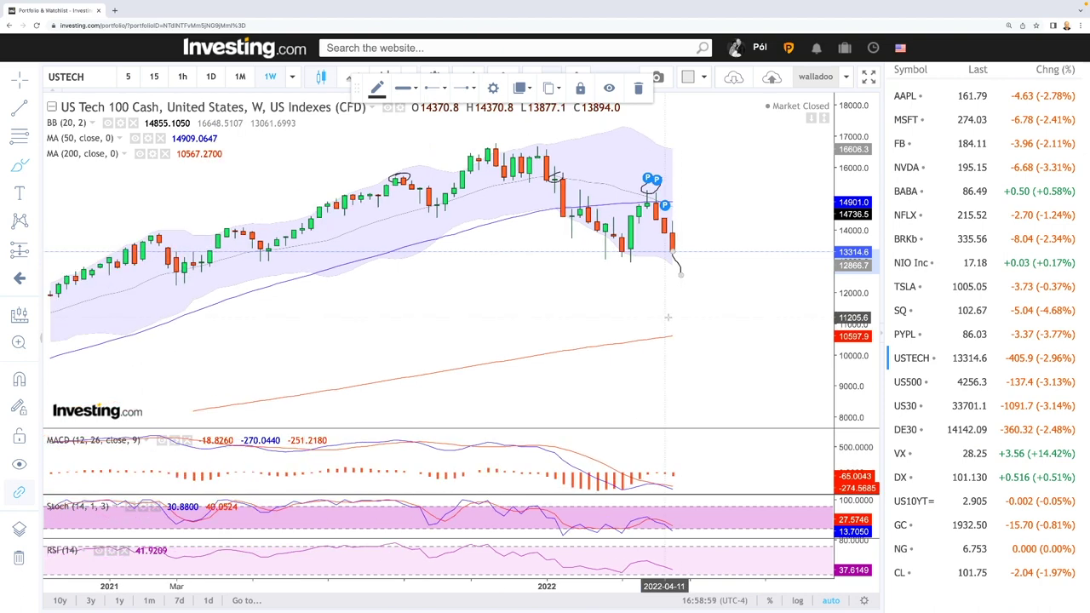
{"action": "left_click", "coordinate": [498, 207]}
{"action": "left_click", "coordinate": [705, 288]}
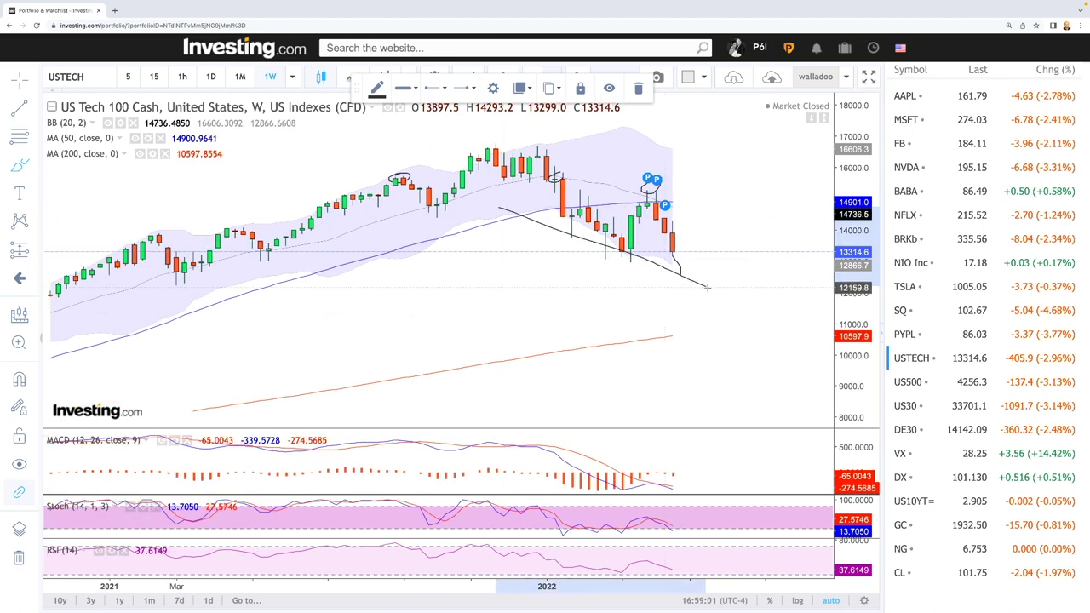
{"action": "left_click", "coordinate": [508, 143]}
{"action": "left_click", "coordinate": [730, 219]}
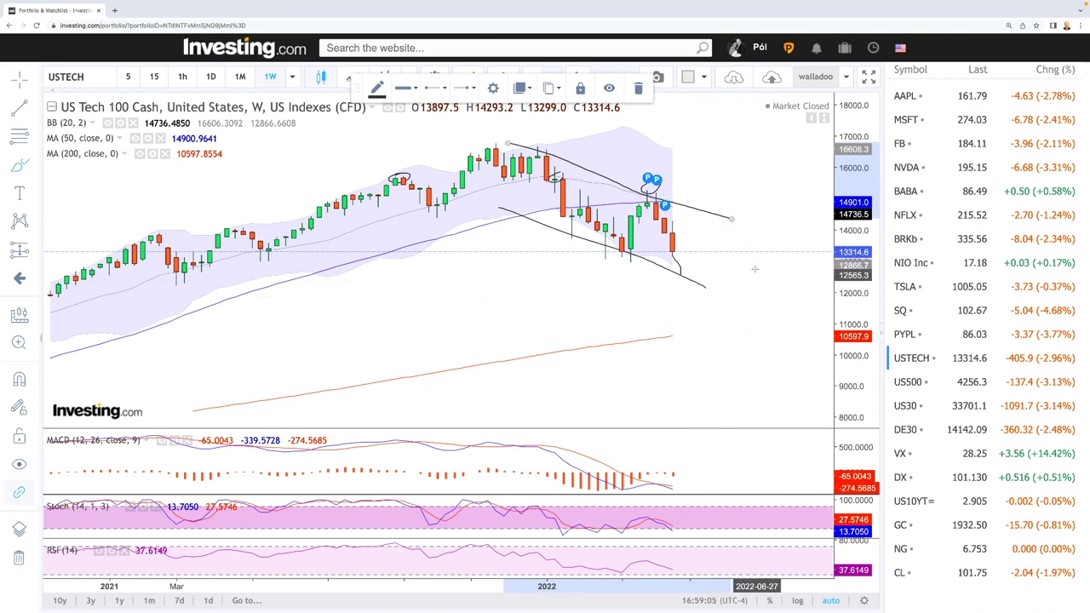
{"action": "scroll", "coordinate": [782, 345], "scroll_direction": "down", "scroll_amount": 5}
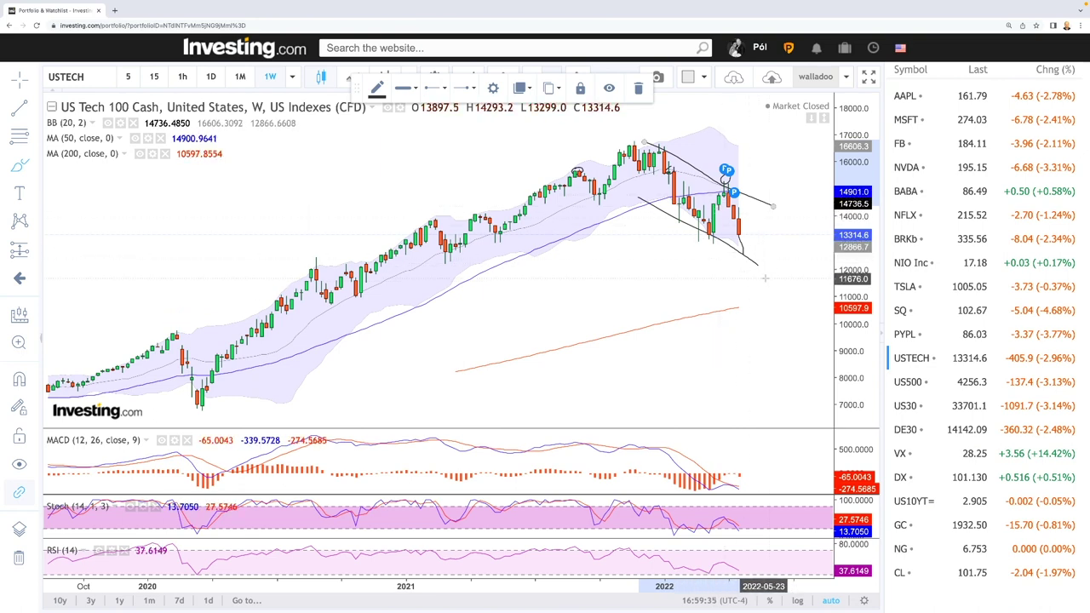
Switch to the US500 chart and brush a falling channel below and above the 2022 candles
{"action": "left_click", "coordinate": [909, 385]}
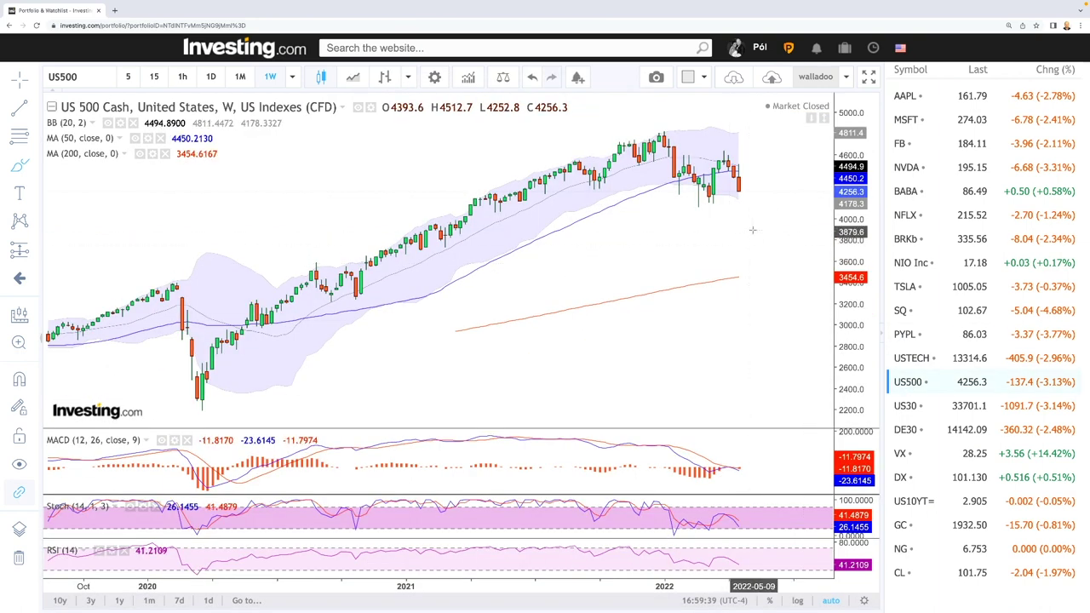
{"action": "scroll", "coordinate": [758, 232], "scroll_direction": "up", "scroll_amount": 4}
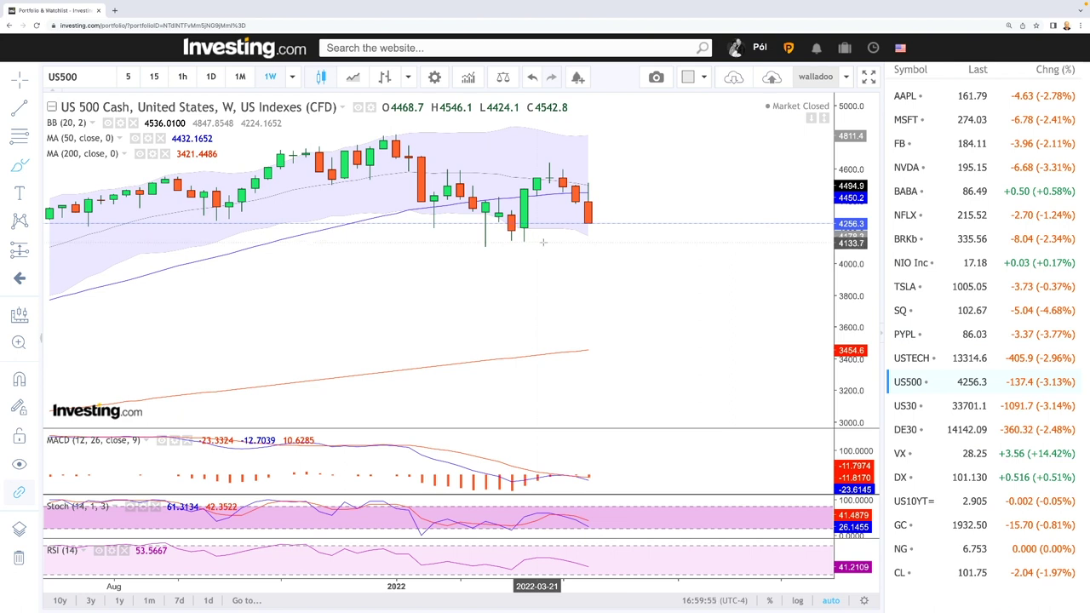
{"action": "mouse_move", "coordinate": [319, 135]}
{"action": "left_mouse_down"}
{"action": "mouse_move", "coordinate": [360, 170]}
{"action": "mouse_move", "coordinate": [630, 276]}
{"action": "left_mouse_up"}
{"action": "left_click_drag", "start_coordinate": [407, 131], "coordinate": [694, 217]}
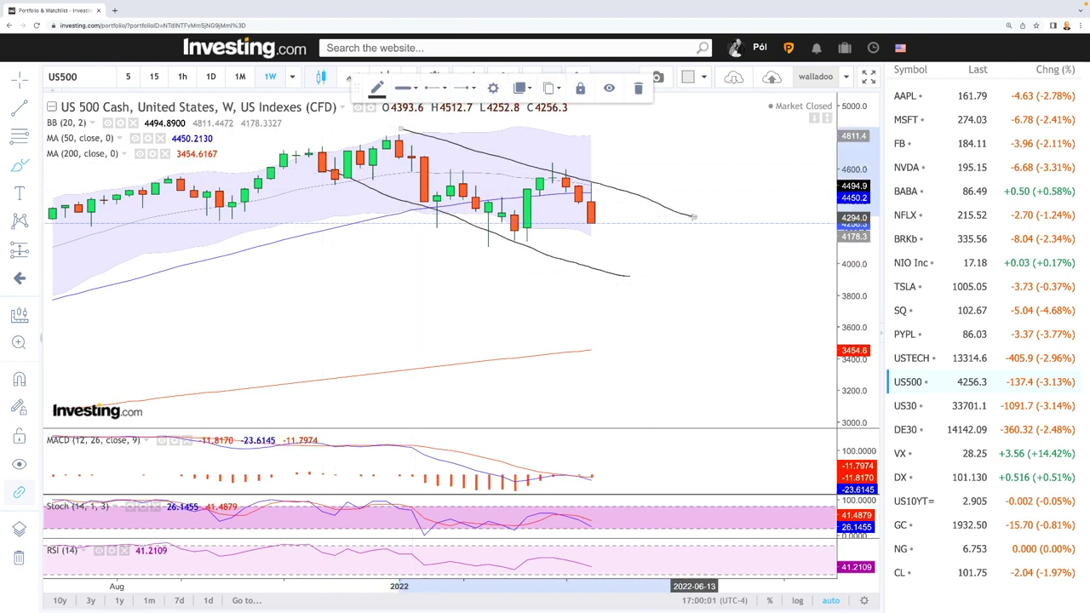
Brush a downward projection from the recent US500 candles to the lower channel line at about 3950
{"action": "scroll", "coordinate": [691, 239], "scroll_direction": "down", "scroll_amount": 2}
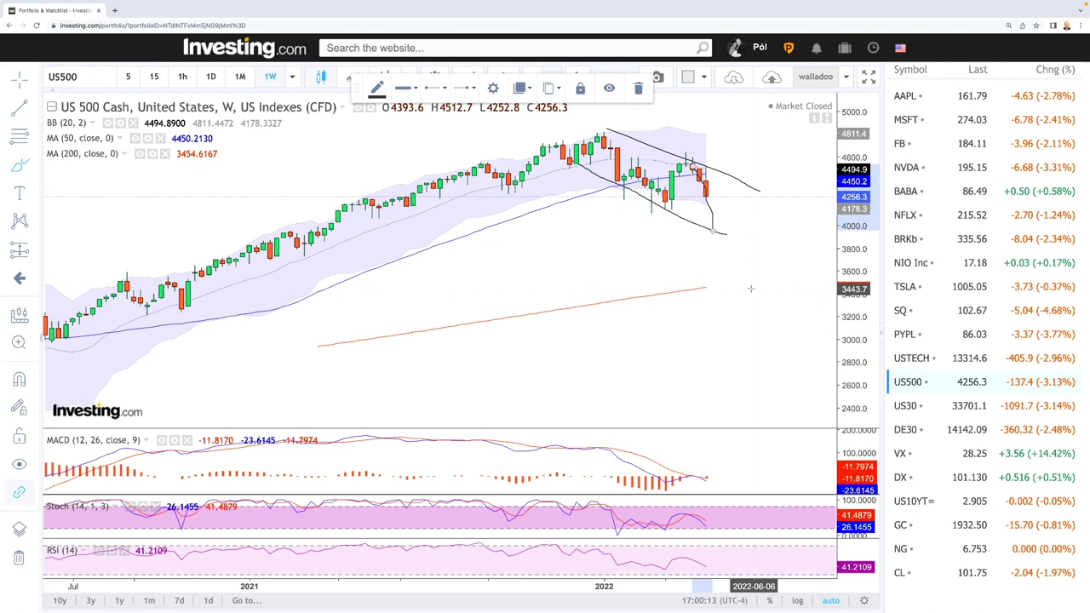
{"action": "scroll", "coordinate": [753, 286], "scroll_direction": "down", "scroll_amount": 3}
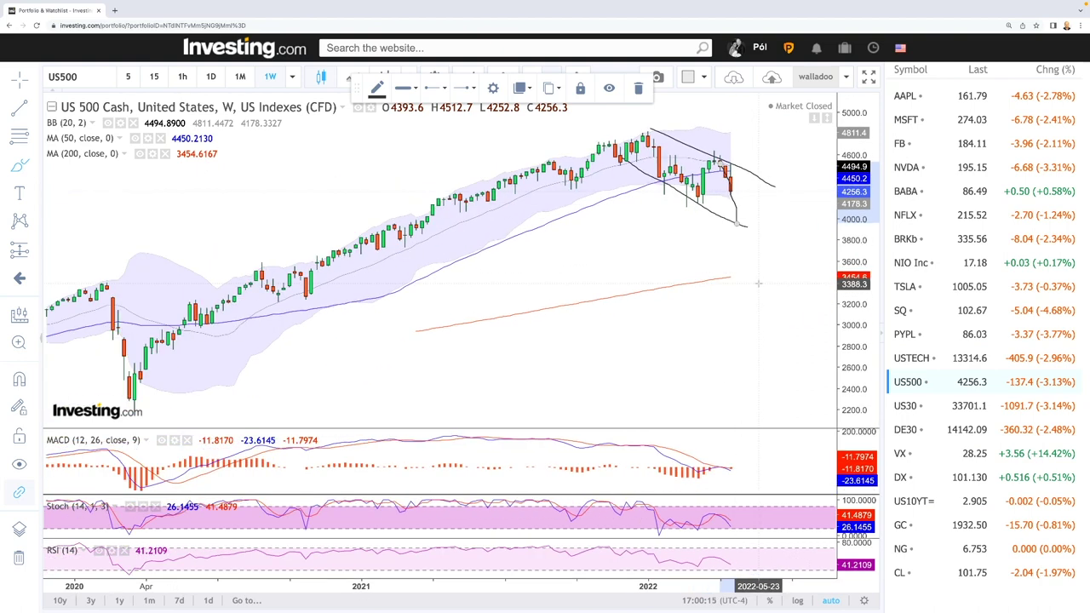
{"action": "scroll", "coordinate": [758, 284], "scroll_direction": "up", "scroll_amount": 1}
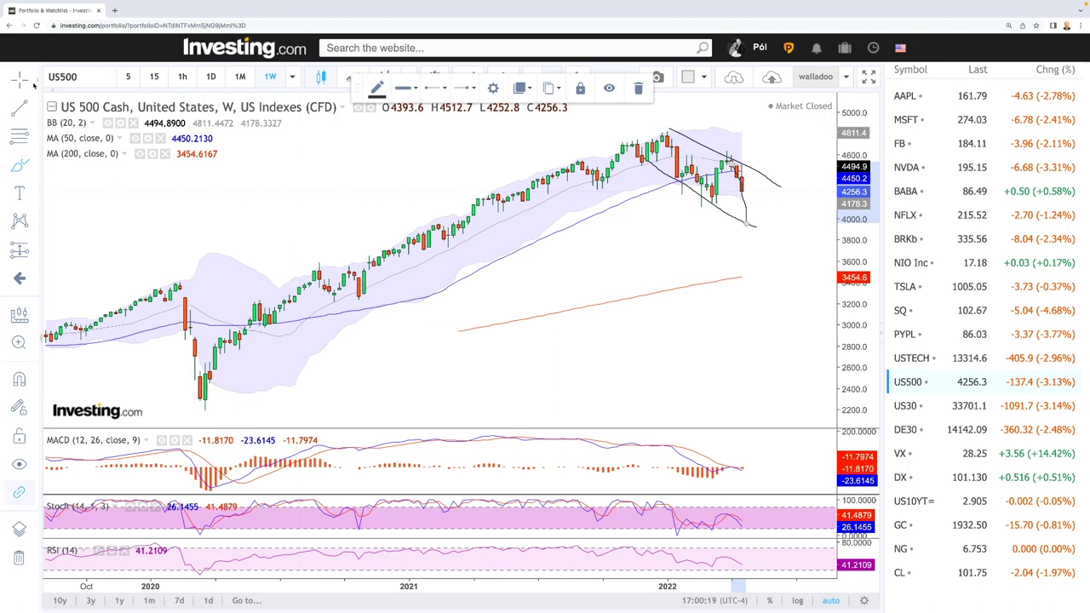
{"action": "left_click_drag", "start_coordinate": [742, 313], "coordinate": [641, 313]}
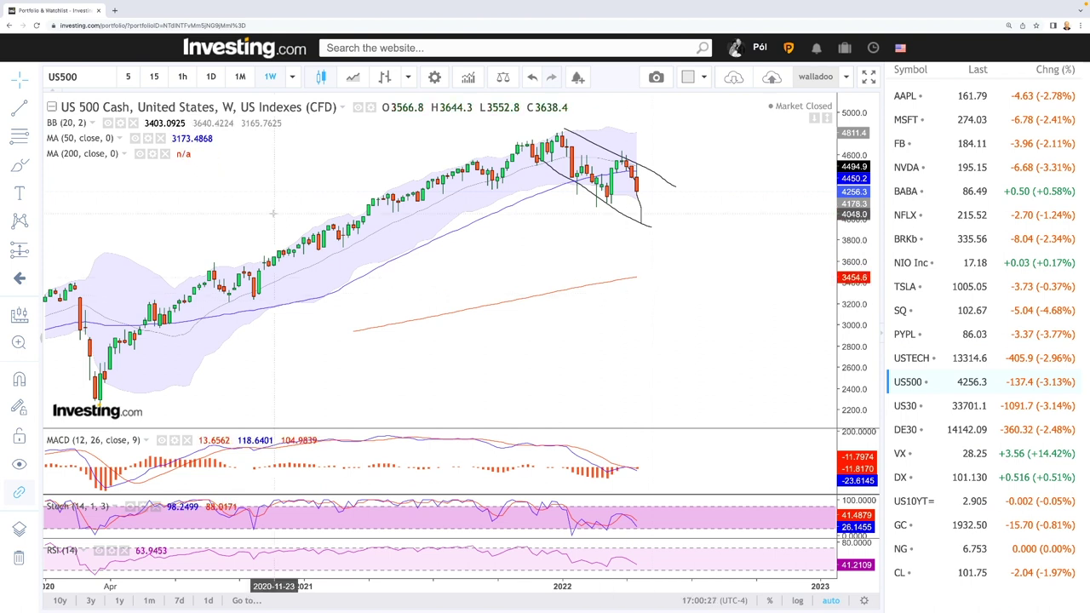
Open the US30 chart and brush a downward projection from the recent highs to about 32400
{"action": "left_click", "coordinate": [26, 168]}
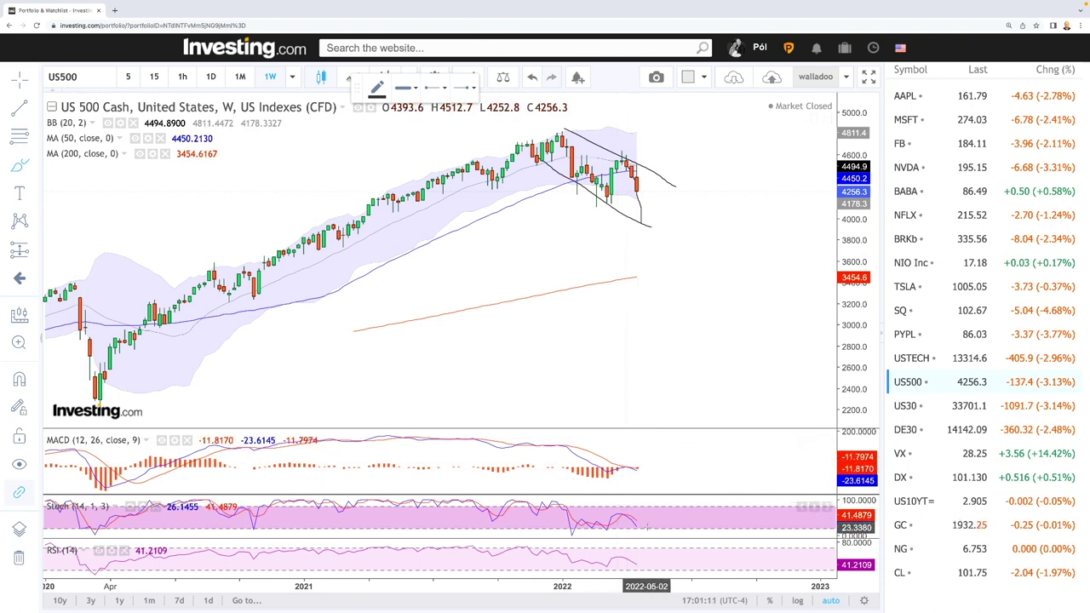
{"action": "left_click", "coordinate": [911, 406]}
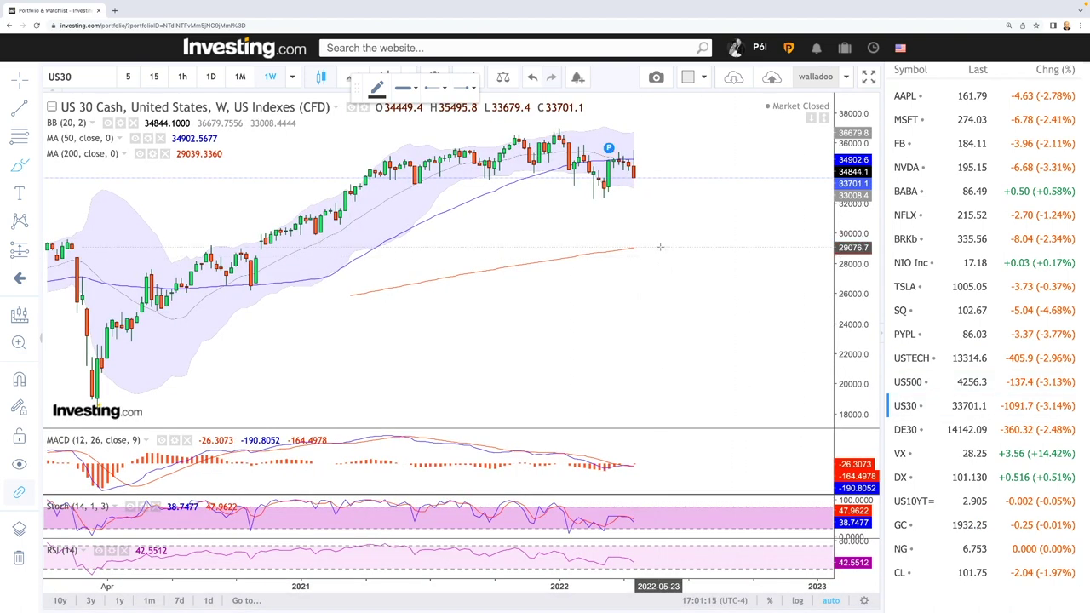
{"action": "scroll", "coordinate": [661, 241], "scroll_direction": "up", "scroll_amount": 3}
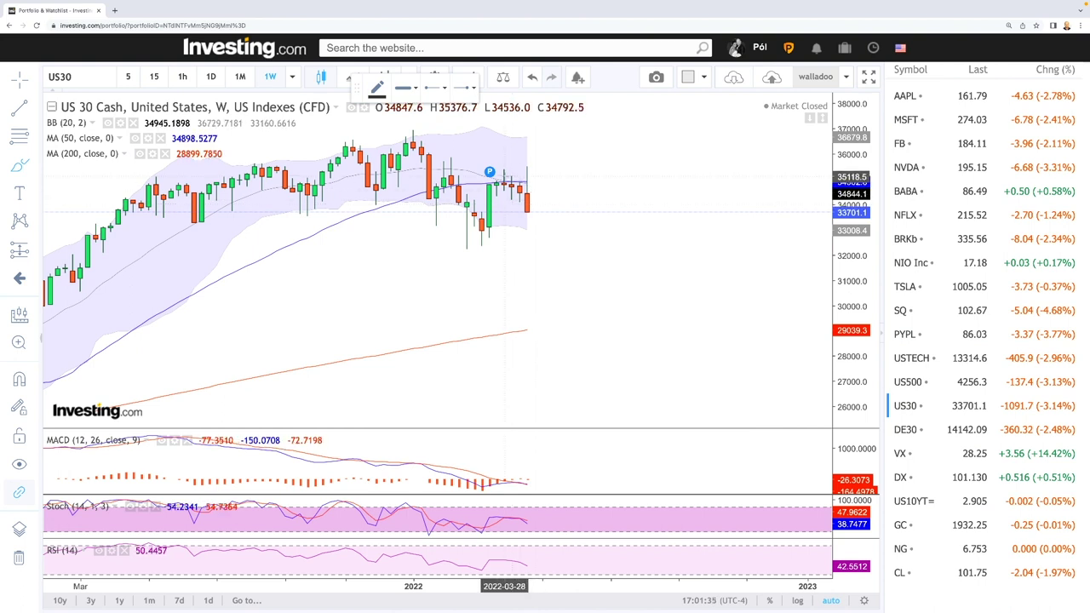
{"action": "left_click", "coordinate": [508, 180]}
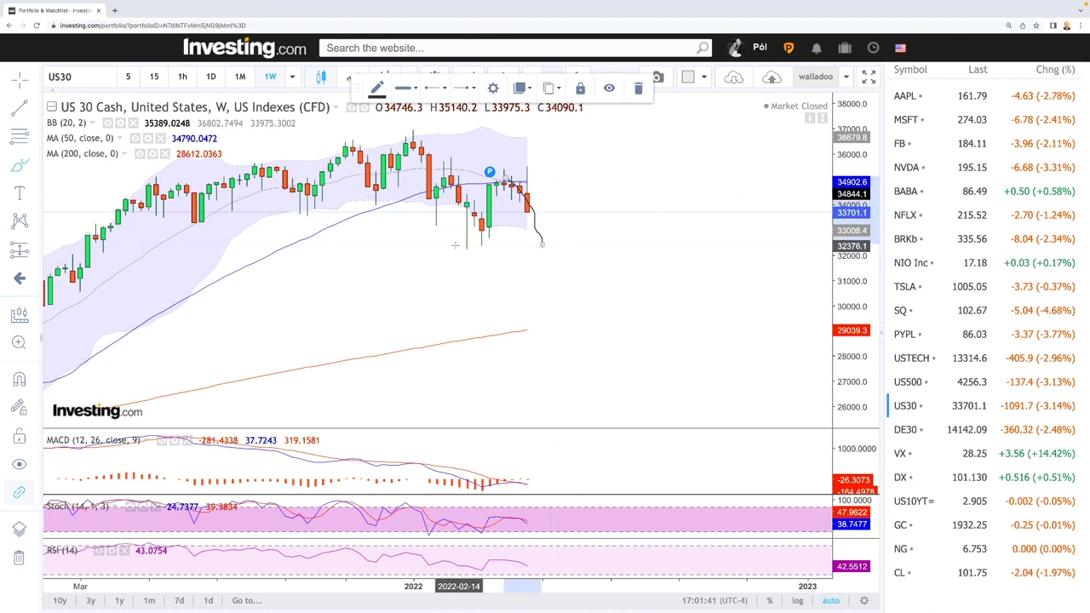
Brush a falling channel on US30, with a lower line ending at about 29600 and an upper line starting at the January 2022 high
{"action": "left_click", "coordinate": [338, 175]}
{"action": "left_click", "coordinate": [579, 316]}
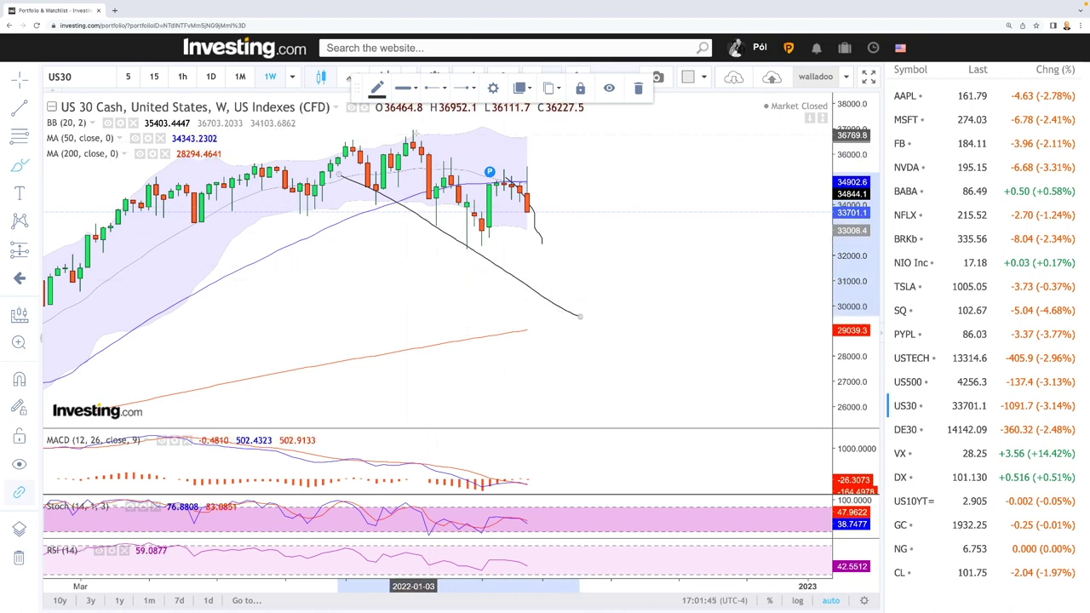
{"action": "left_click", "coordinate": [413, 131]}
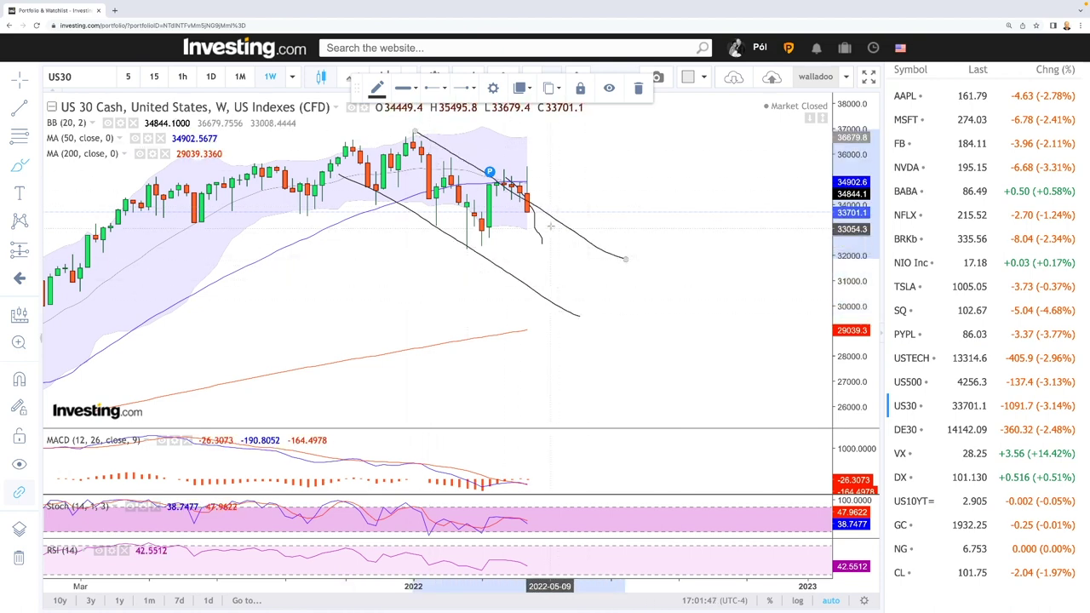
Extend the US30 projection down to the lower channel line at about 30000 and brush a rebound to the upper line
{"action": "left_click_drag", "start_coordinate": [533, 213], "coordinate": [552, 296]}
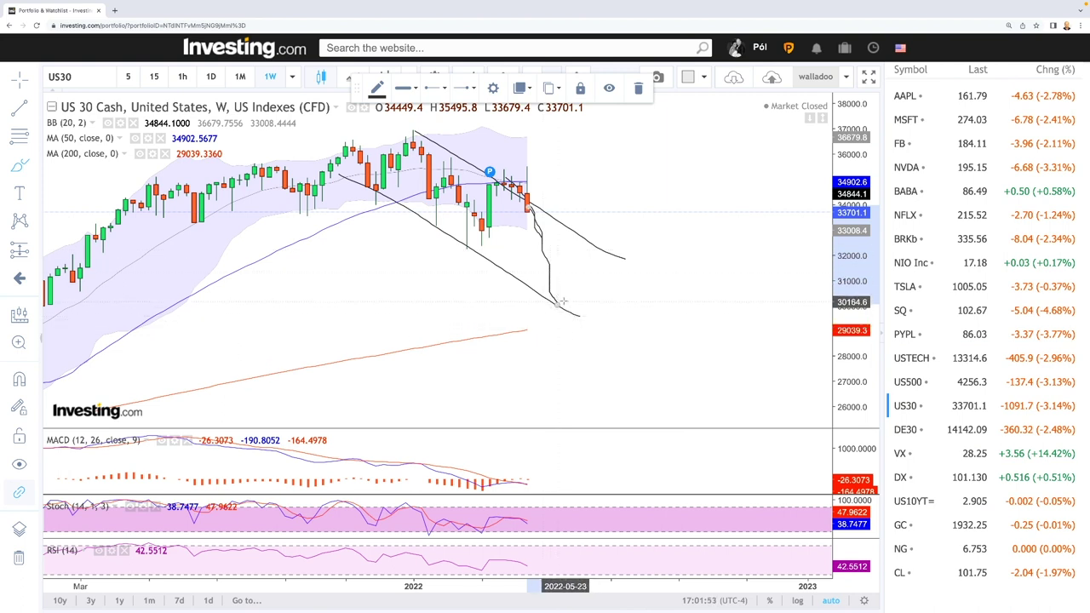
{"action": "left_click_drag", "start_coordinate": [557, 304], "coordinate": [595, 249]}
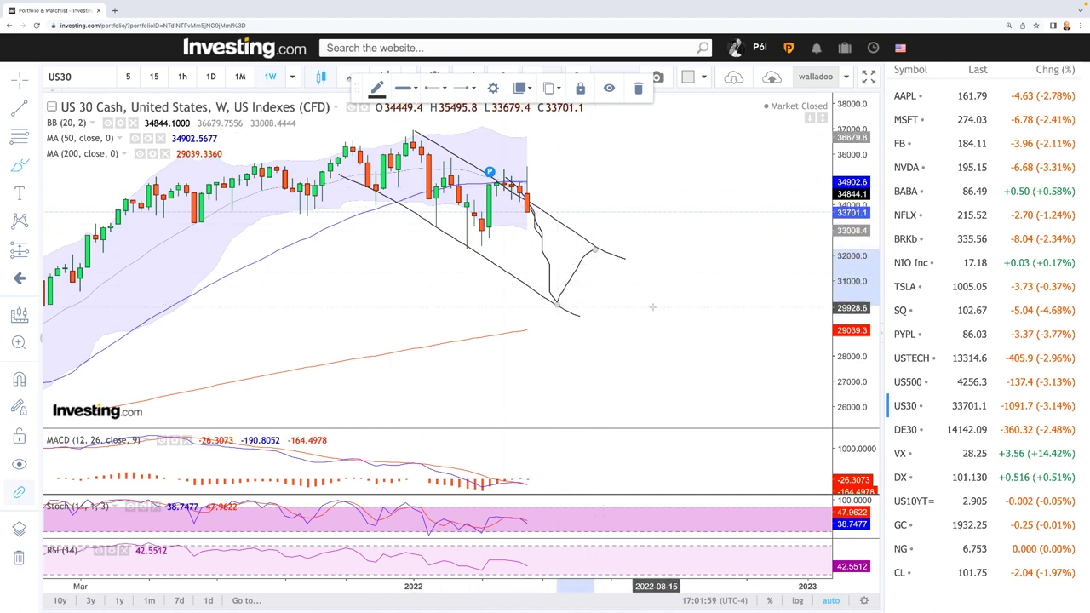
{"action": "scroll", "coordinate": [652, 306], "scroll_direction": "down", "scroll_amount": 3}
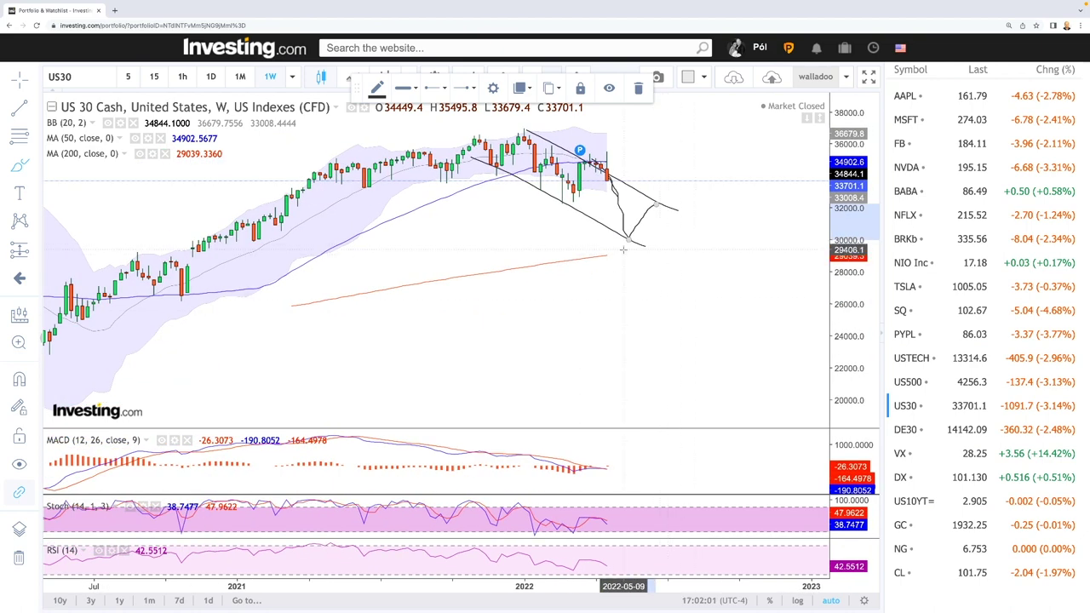
Brush a rising extension of the US30 200-week moving average to about 31200 near the end of 2022
{"action": "left_click_drag", "start_coordinate": [596, 256], "coordinate": [783, 221]}
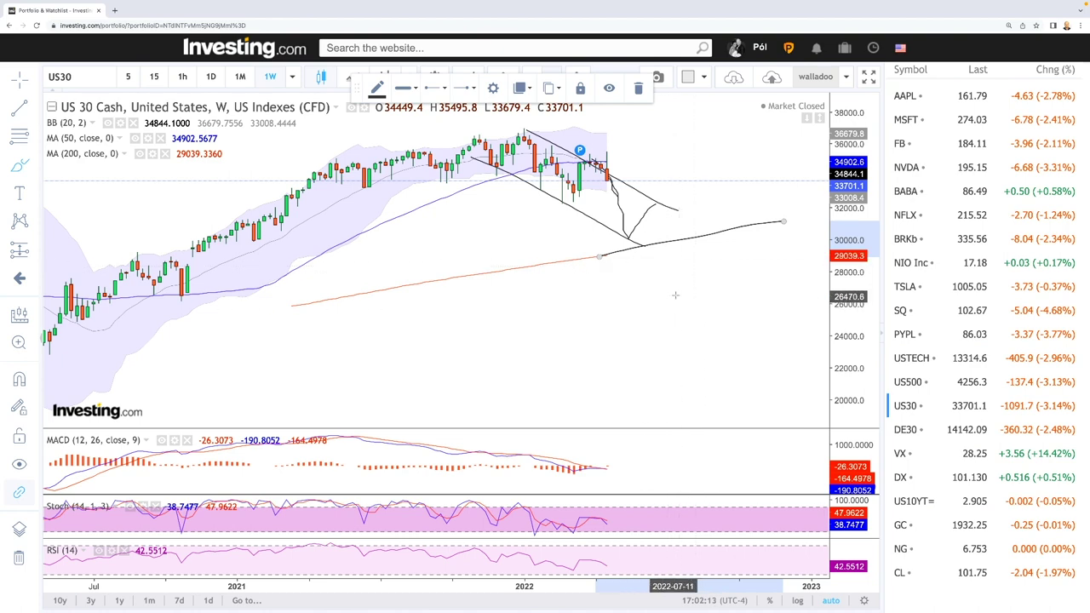
{"action": "scroll", "coordinate": [678, 300], "scroll_direction": "up", "scroll_amount": 2}
{"action": "scroll", "coordinate": [678, 300], "scroll_direction": "down", "scroll_amount": 3}
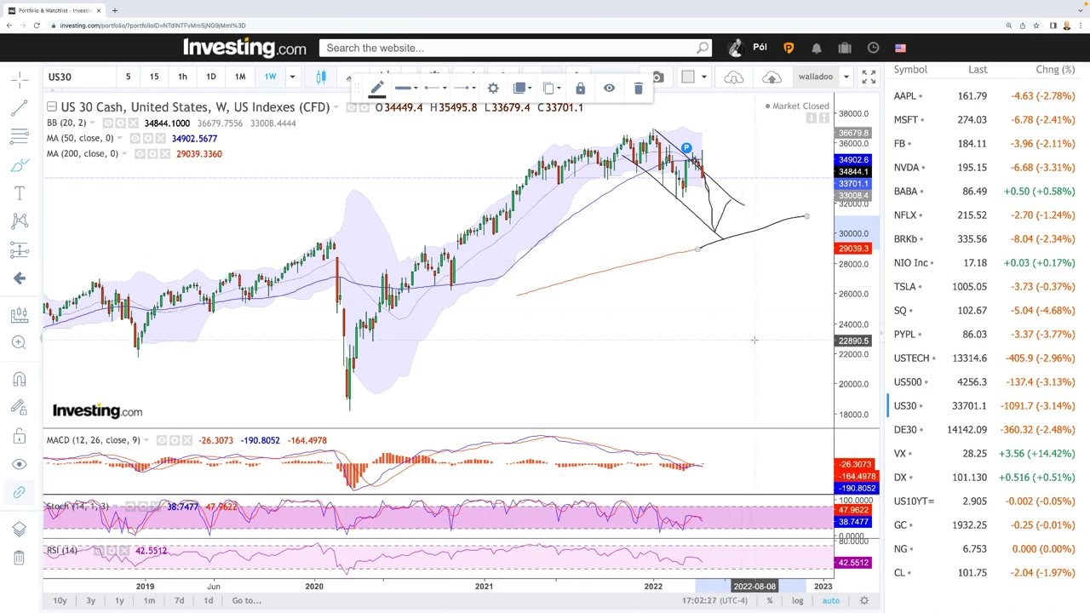
Open the DE30 chart and brush a zigzag downward projection from the recent candles to about 12650
{"action": "left_click", "coordinate": [908, 430]}
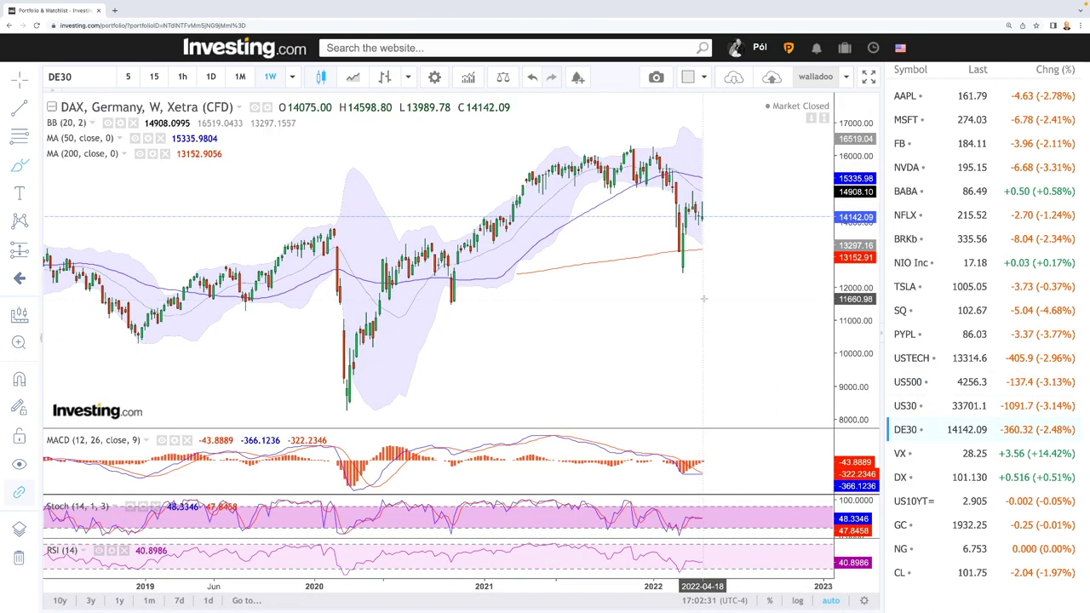
{"action": "scroll", "coordinate": [738, 255], "scroll_direction": "up", "scroll_amount": 5}
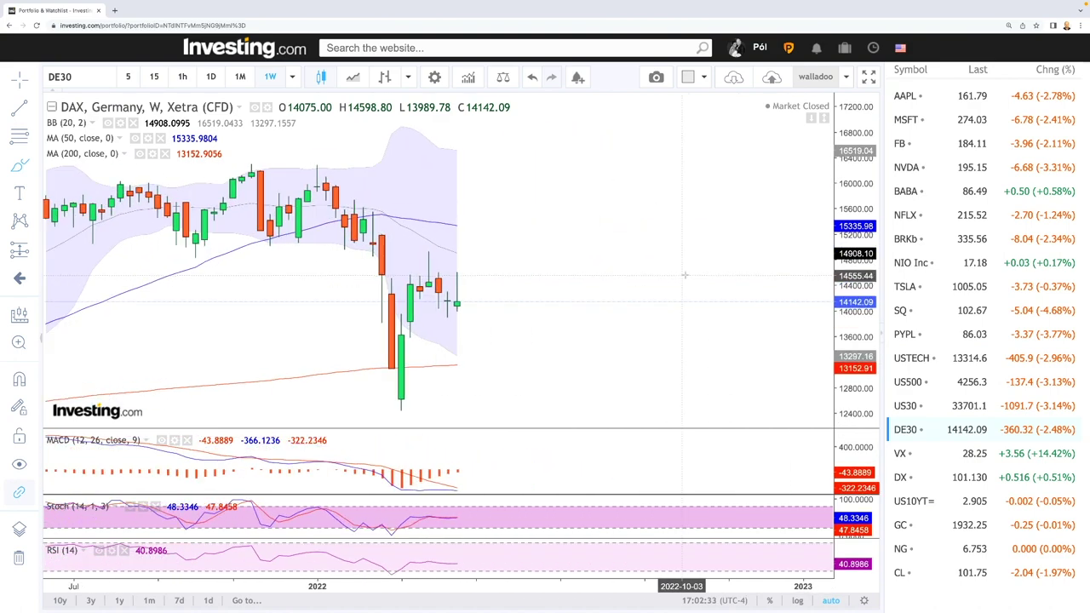
{"action": "scroll", "coordinate": [684, 255], "scroll_direction": "down", "scroll_amount": 3}
{"action": "scroll", "coordinate": [672, 219], "scroll_direction": "up", "scroll_amount": 2}
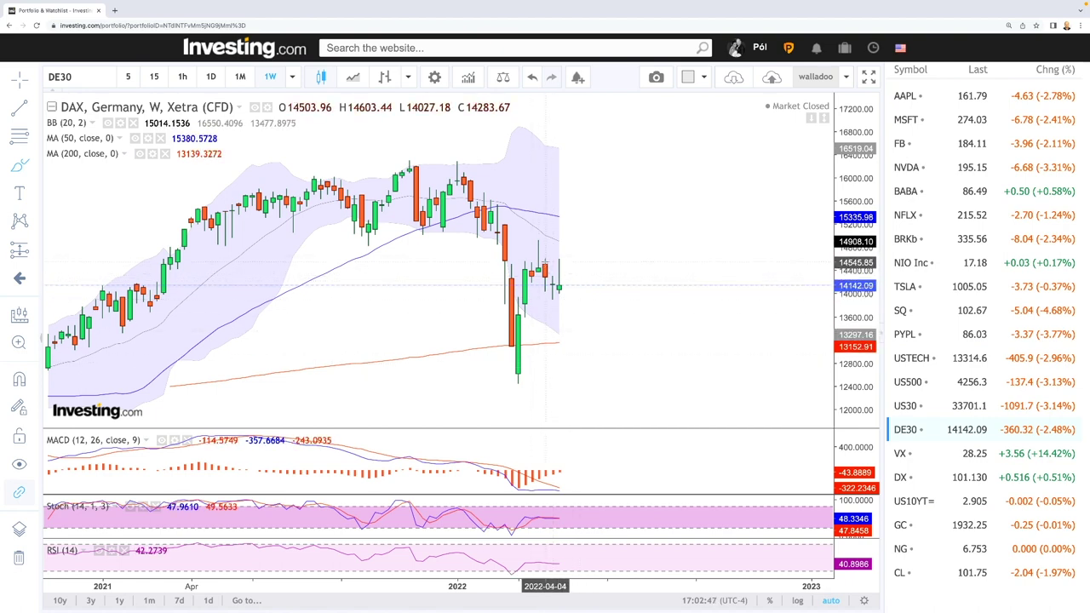
{"action": "left_click", "coordinate": [561, 265]}
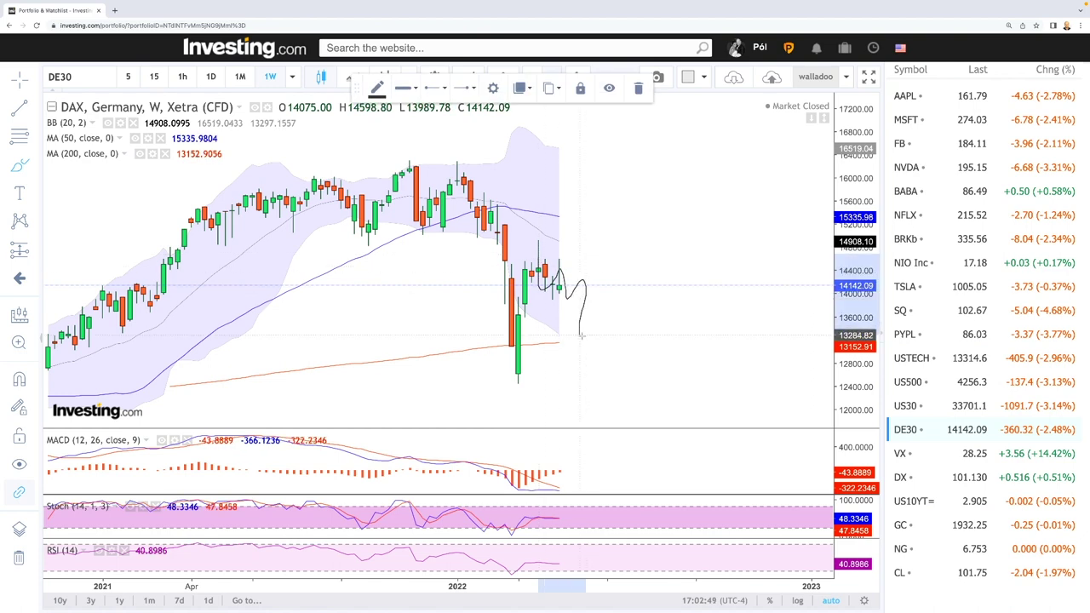
{"action": "left_click_drag", "start_coordinate": [602, 327], "coordinate": [600, 372]}
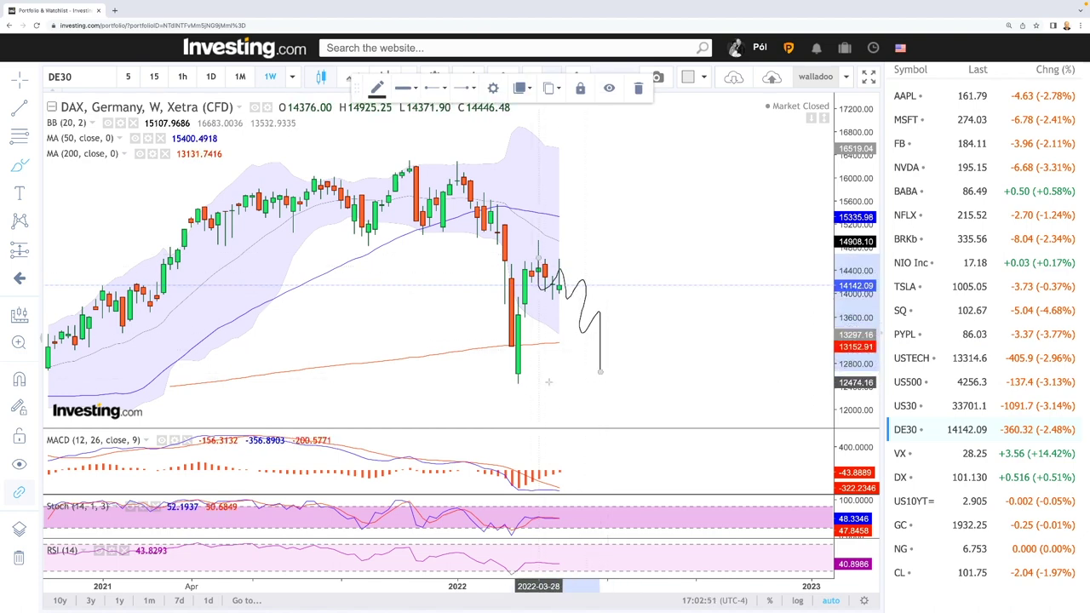
Circle the March 2022 low and the projection's end on DE30, and brush a steeper decline from the recent candles to about 9100
{"action": "scroll", "coordinate": [651, 394], "scroll_direction": "down", "scroll_amount": 4}
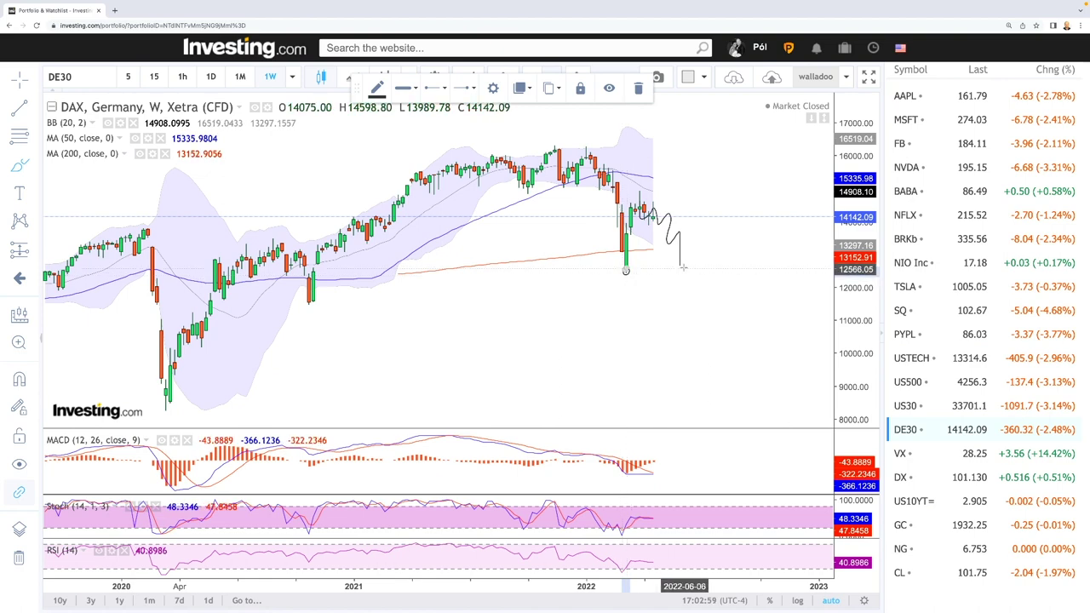
{"action": "mouse_move", "coordinate": [680, 271]}
{"action": "left_mouse_down"}
{"action": "mouse_move", "coordinate": [668, 223]}
{"action": "mouse_move", "coordinate": [654, 238]}
{"action": "mouse_move", "coordinate": [647, 213]}
{"action": "mouse_move", "coordinate": [685, 251]}
{"action": "mouse_move", "coordinate": [715, 382]}
{"action": "left_mouse_up"}
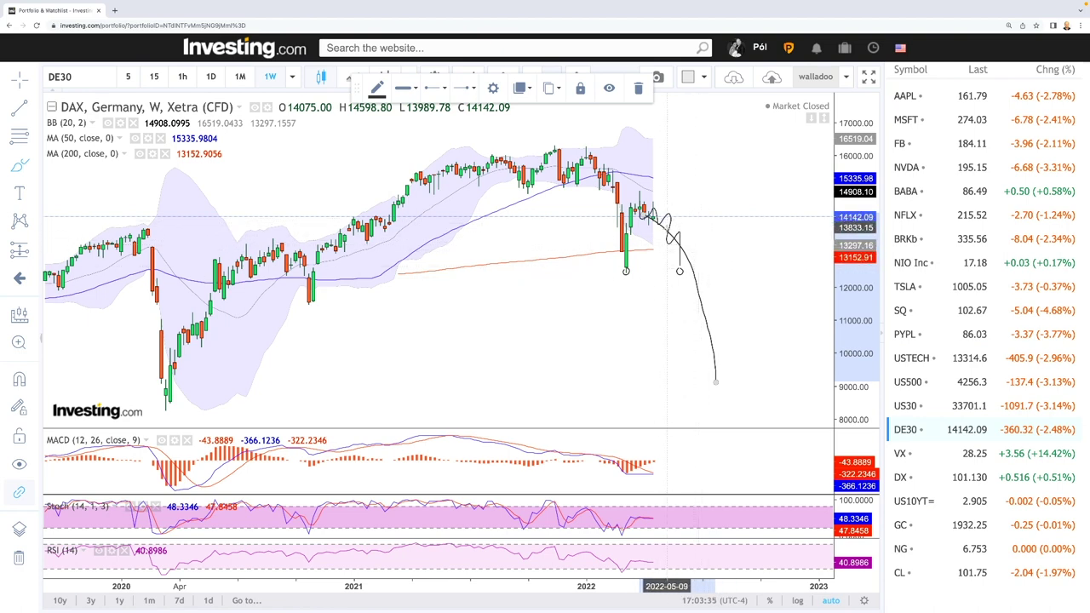
{"action": "scroll", "coordinate": [712, 288], "scroll_direction": "up", "scroll_amount": 1}
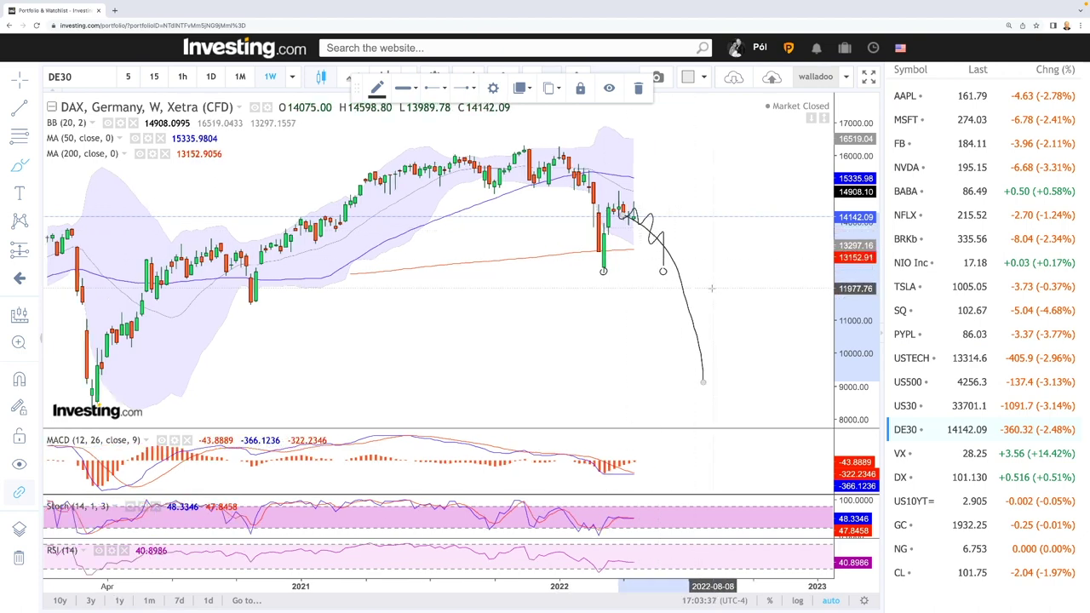
{"action": "scroll", "coordinate": [712, 288], "scroll_direction": "up", "scroll_amount": 1}
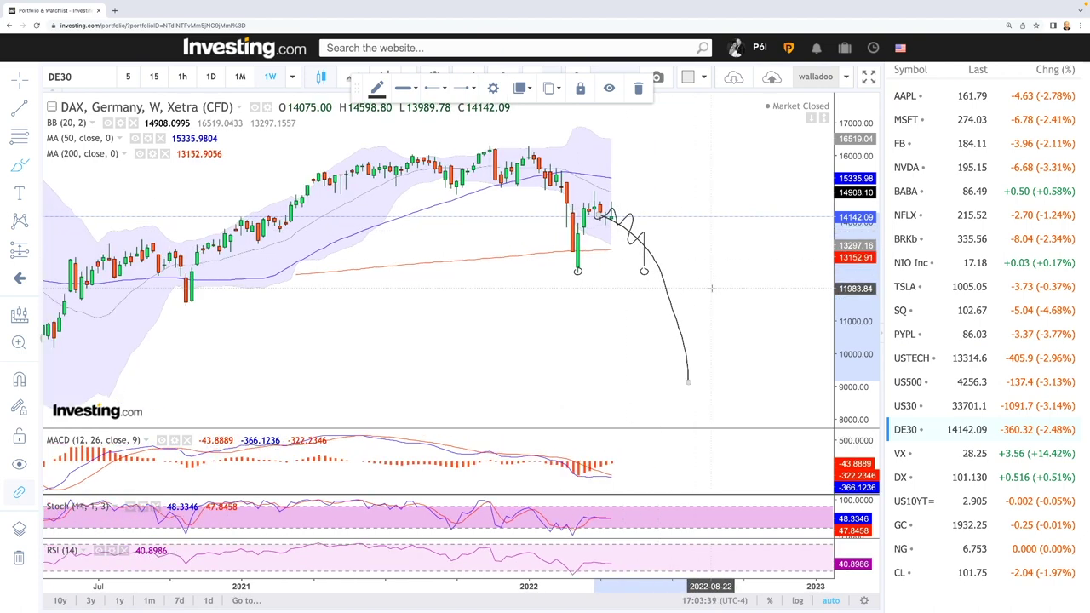
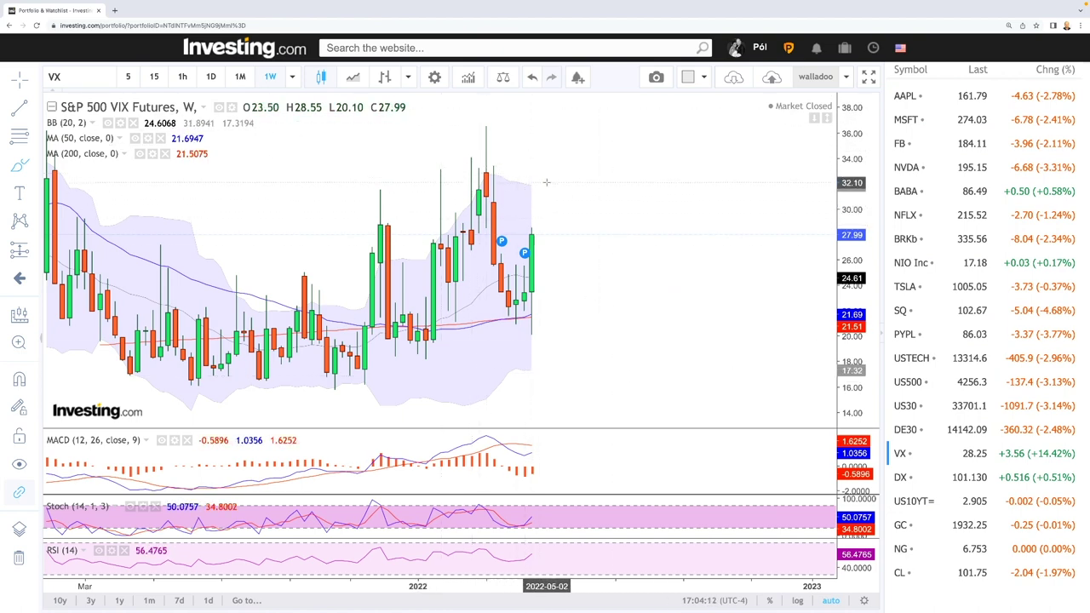
On the VX chart, brush a bracket from about 32.5 to 28.5 beside the latest candle and a short vertical line down to about 26
{"action": "mouse_move", "coordinate": [540, 175]}
{"action": "left_mouse_down"}
{"action": "mouse_move", "coordinate": [539, 220]}
{"action": "mouse_move", "coordinate": [540, 180]}
{"action": "mouse_move", "coordinate": [553, 225]}
{"action": "left_mouse_up"}
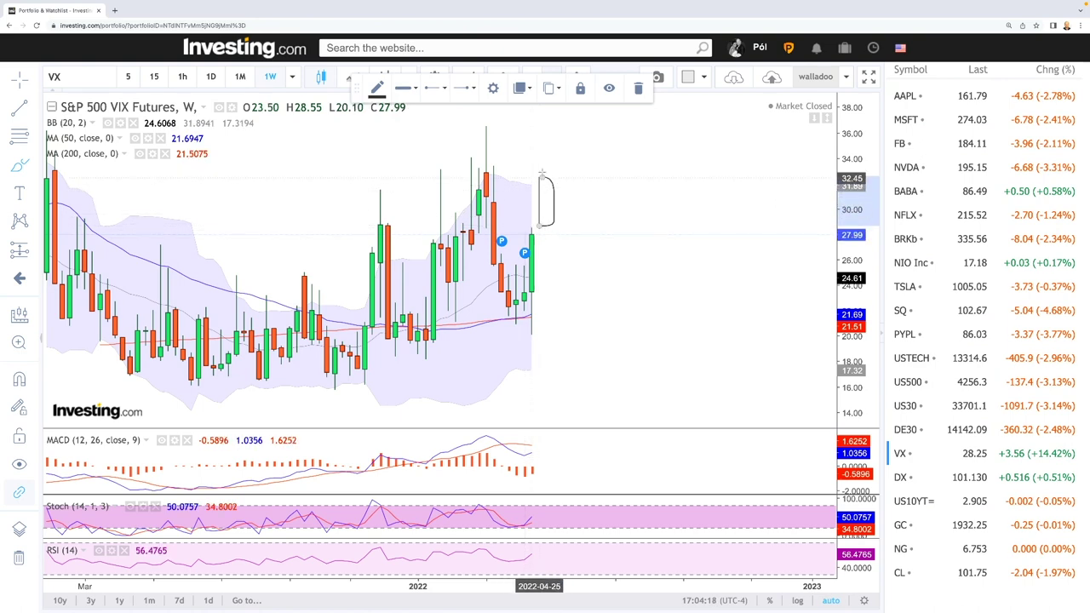
{"action": "scroll", "coordinate": [584, 247], "scroll_direction": "up", "scroll_amount": 2}
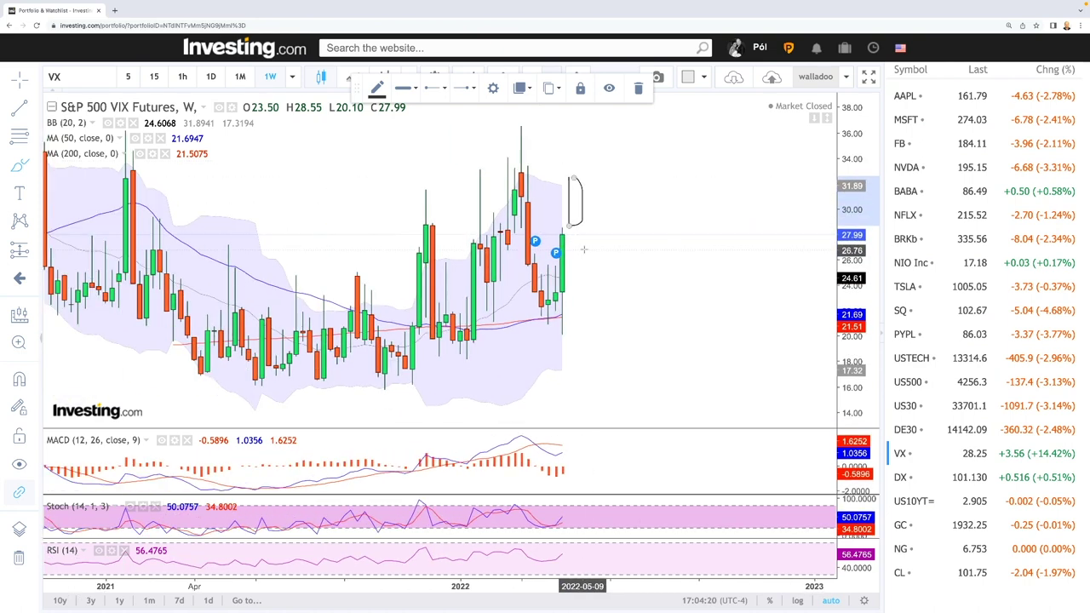
{"action": "left_click_drag", "start_coordinate": [576, 226], "coordinate": [578, 262]}
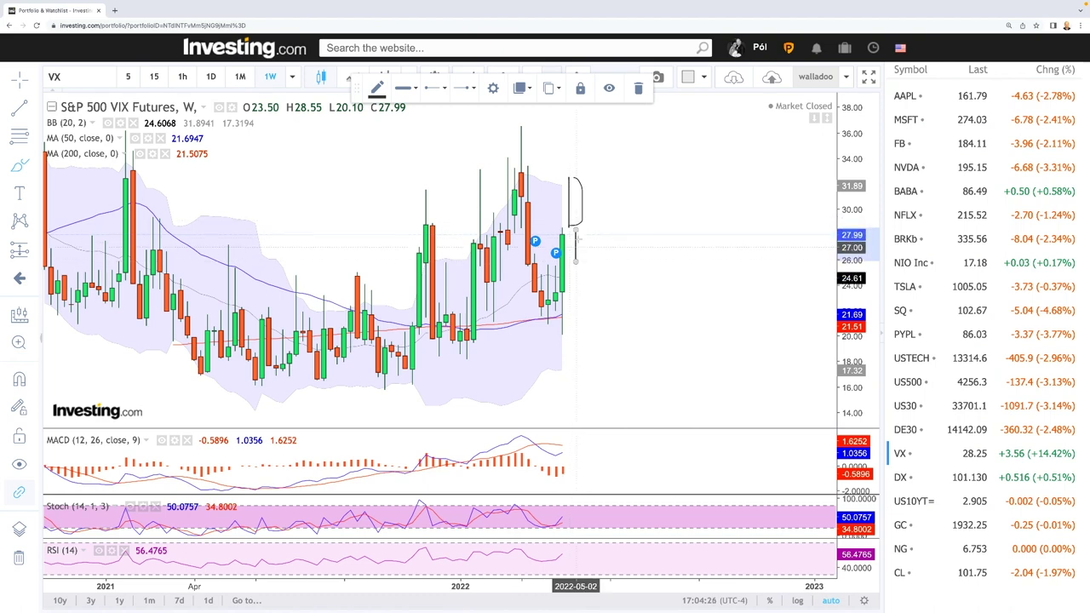
Brush a rounded lower curve under the VX lows since mid-2020 and a matching upper curve over the highs ending at about 44
{"action": "scroll", "coordinate": [576, 247], "scroll_direction": "down", "scroll_amount": 5}
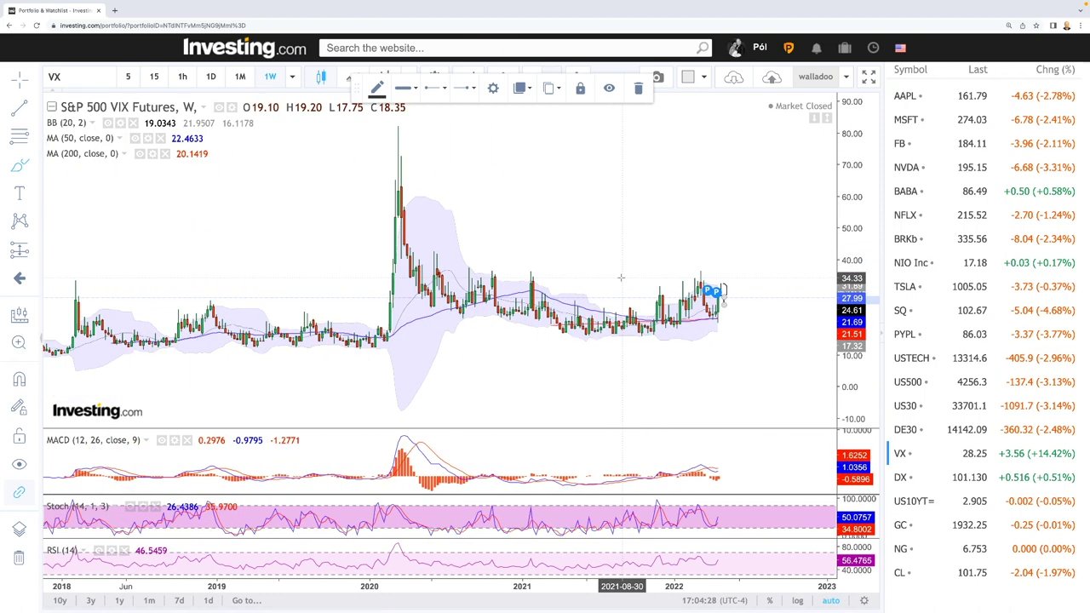
{"action": "scroll", "coordinate": [621, 281], "scroll_direction": "up", "scroll_amount": 2}
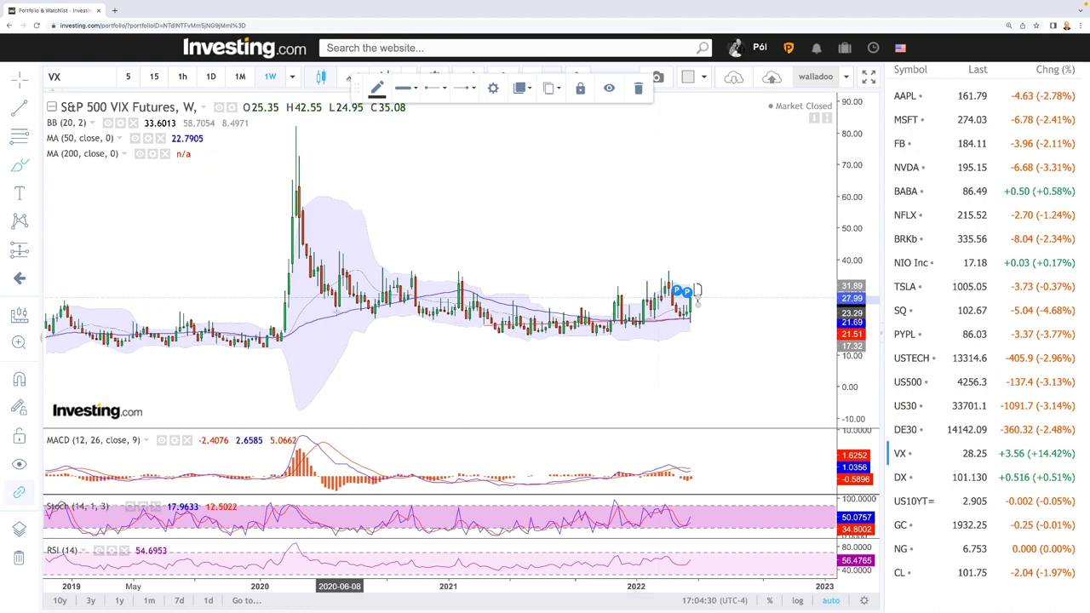
{"action": "mouse_move", "coordinate": [335, 305]}
{"action": "left_mouse_down"}
{"action": "mouse_move", "coordinate": [453, 329]}
{"action": "mouse_move", "coordinate": [567, 334]}
{"action": "mouse_move", "coordinate": [692, 313]}
{"action": "left_mouse_up"}
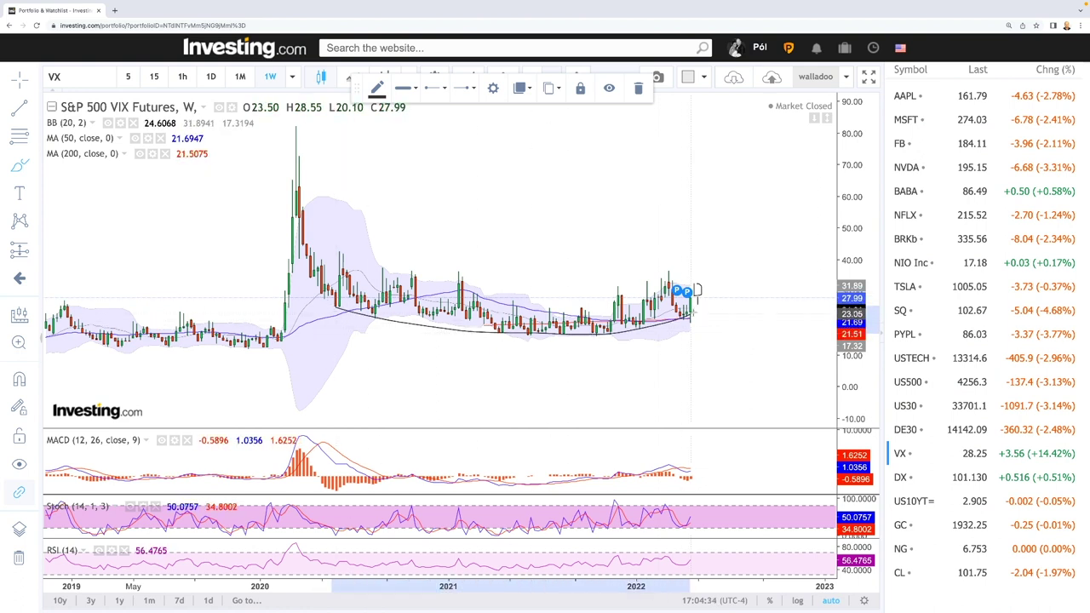
{"action": "mouse_move", "coordinate": [349, 255]}
{"action": "left_mouse_down"}
{"action": "mouse_move", "coordinate": [533, 297]}
{"action": "mouse_move", "coordinate": [715, 248]}
{"action": "left_mouse_up"}
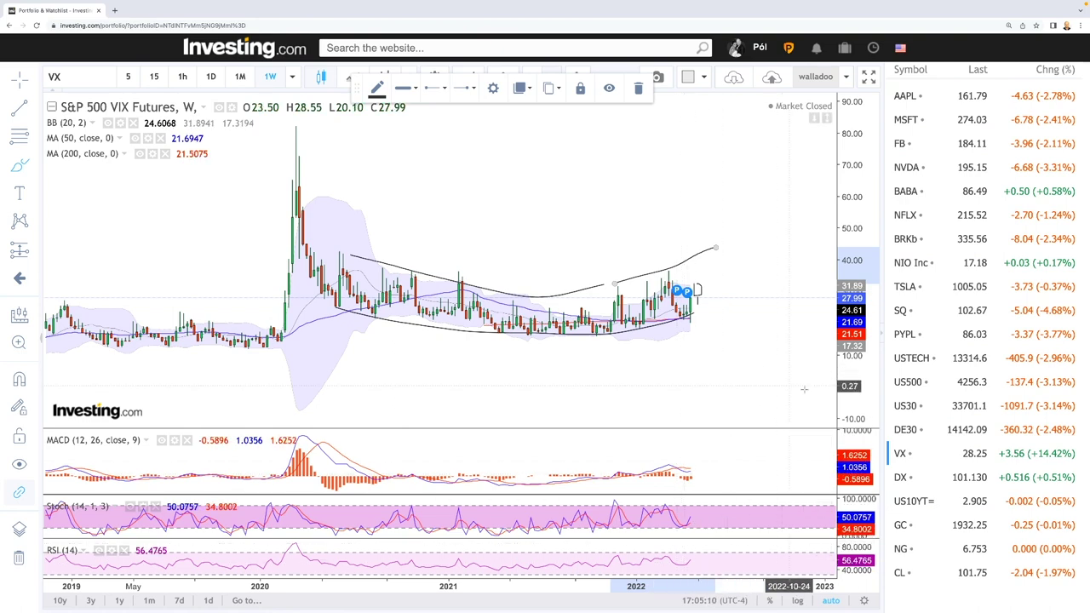
Open the US10YT=X chart and brush a downward projection from the latest candle to about 2.3
{"action": "left_click", "coordinate": [924, 501]}
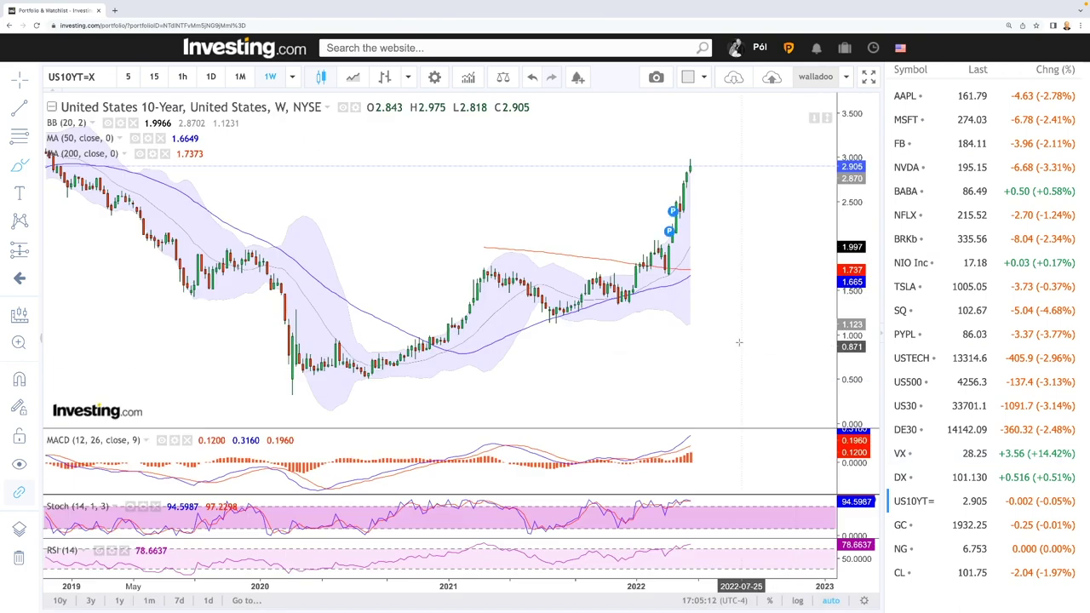
{"action": "scroll", "coordinate": [715, 224], "scroll_direction": "up", "scroll_amount": 2}
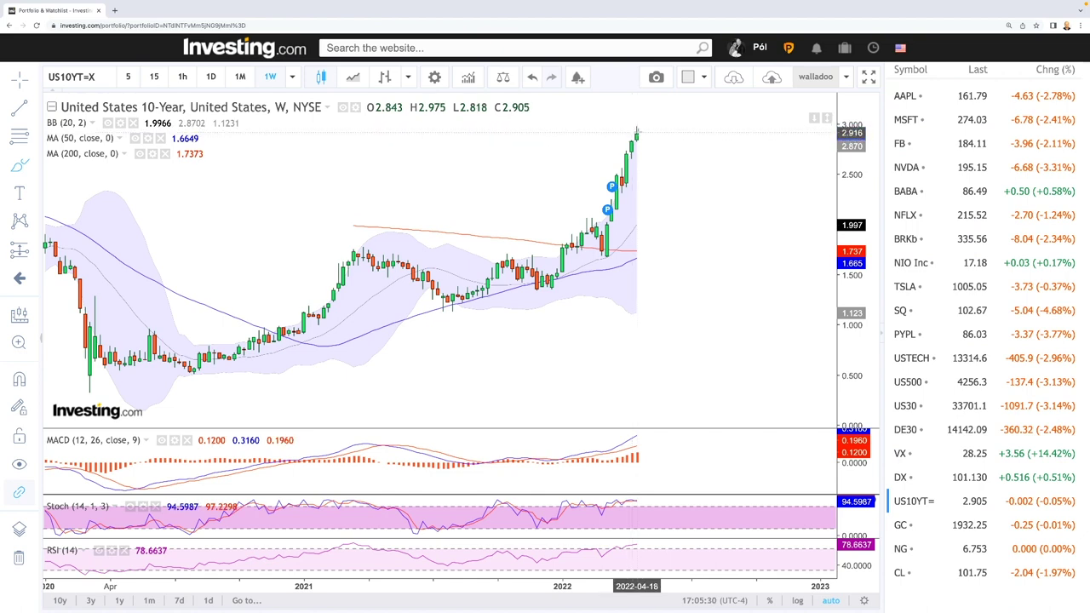
{"action": "scroll", "coordinate": [637, 136], "scroll_direction": "up", "scroll_amount": 2}
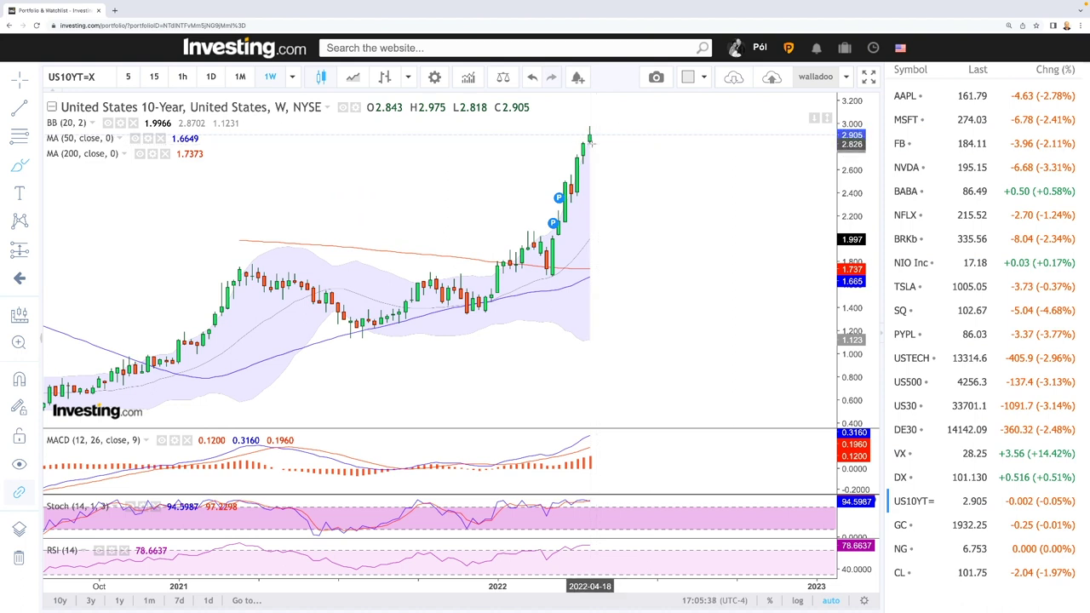
{"action": "left_click_drag", "start_coordinate": [593, 139], "coordinate": [626, 202]}
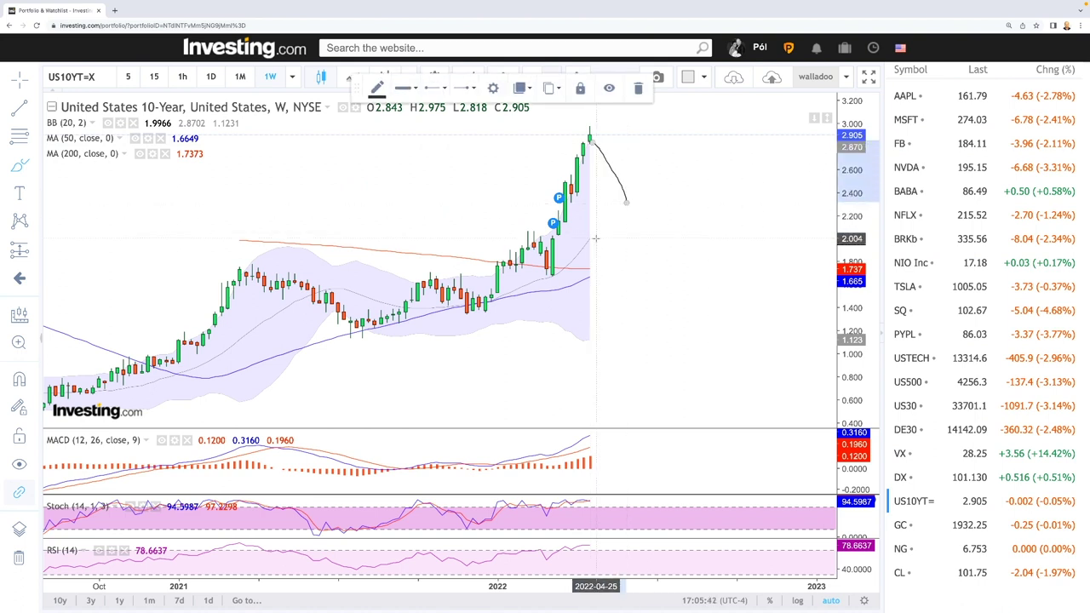
Brush a rising support line on US10YT=X from the middle Bollinger band at about 2.0, and continue the projection up to about 2.8
{"action": "left_click_drag", "start_coordinate": [590, 240], "coordinate": [671, 150]}
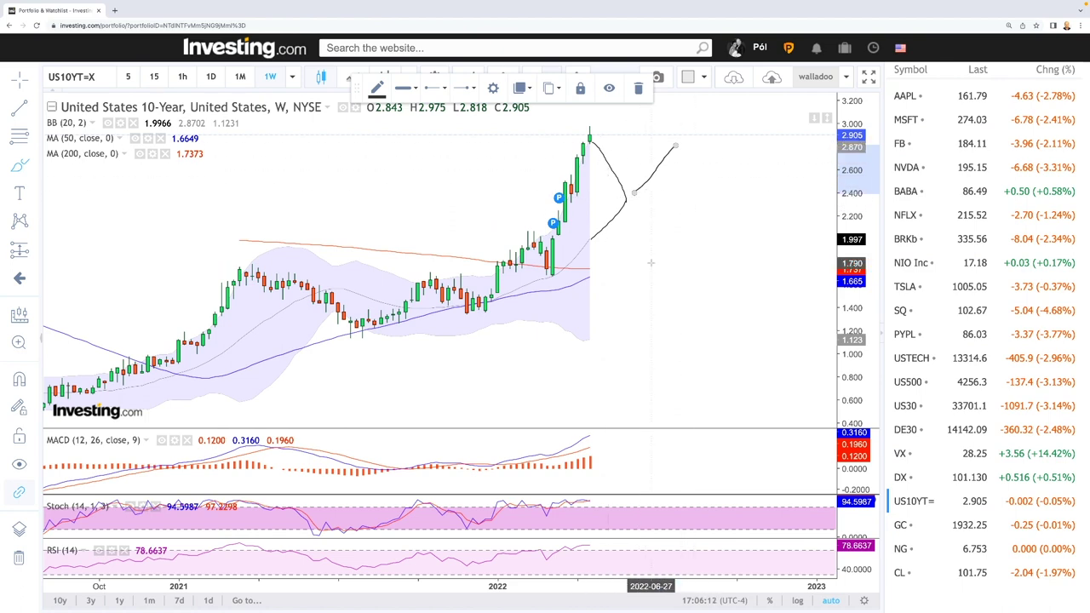
{"action": "scroll", "coordinate": [676, 273], "scroll_direction": "down", "scroll_amount": 3}
{"action": "scroll", "coordinate": [676, 274], "scroll_direction": "down", "scroll_amount": 2}
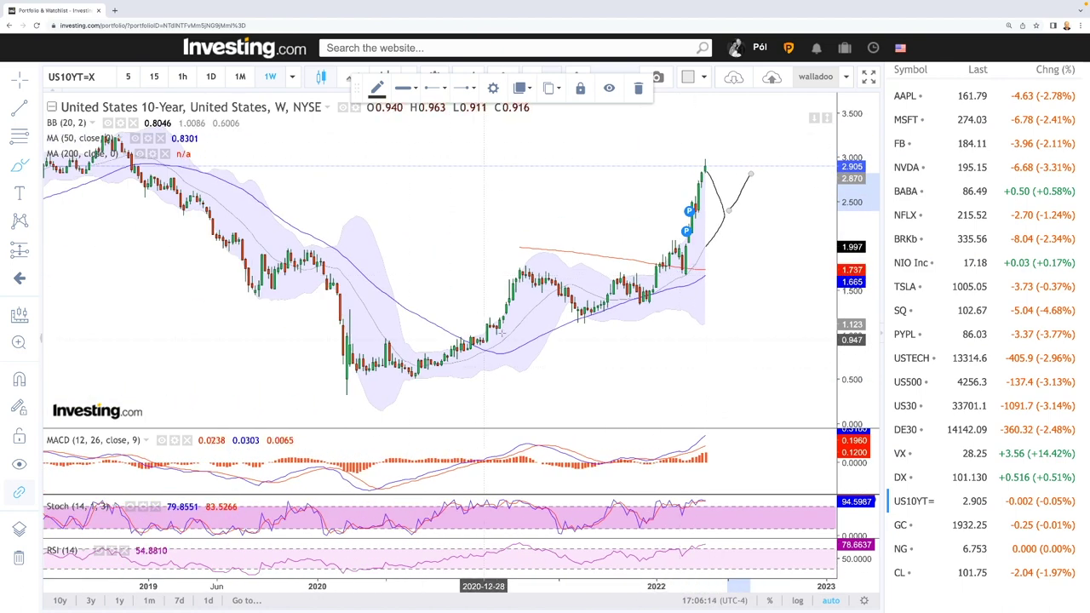